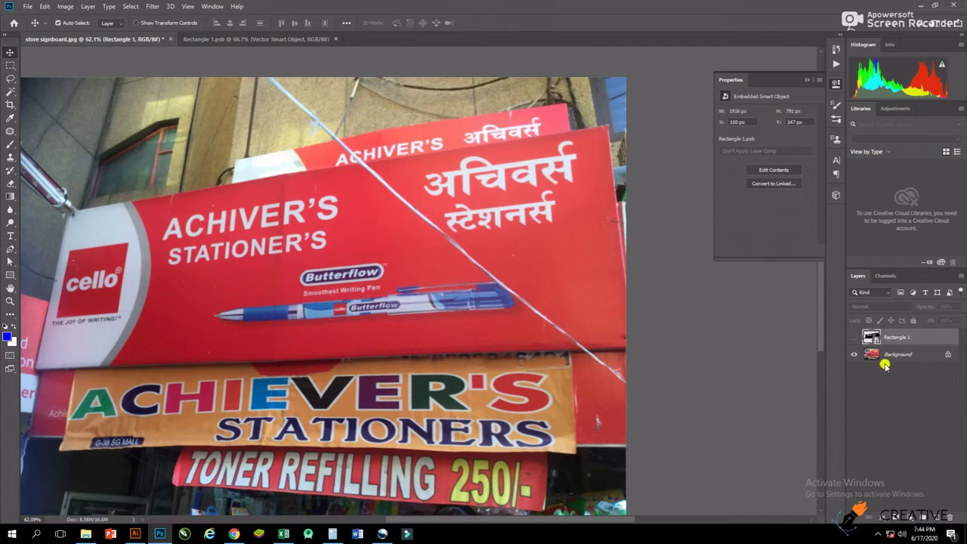
Step: Load and clear the Rectangle 1 selection, then make the Background photo layer active
ctrl+click(869, 337)
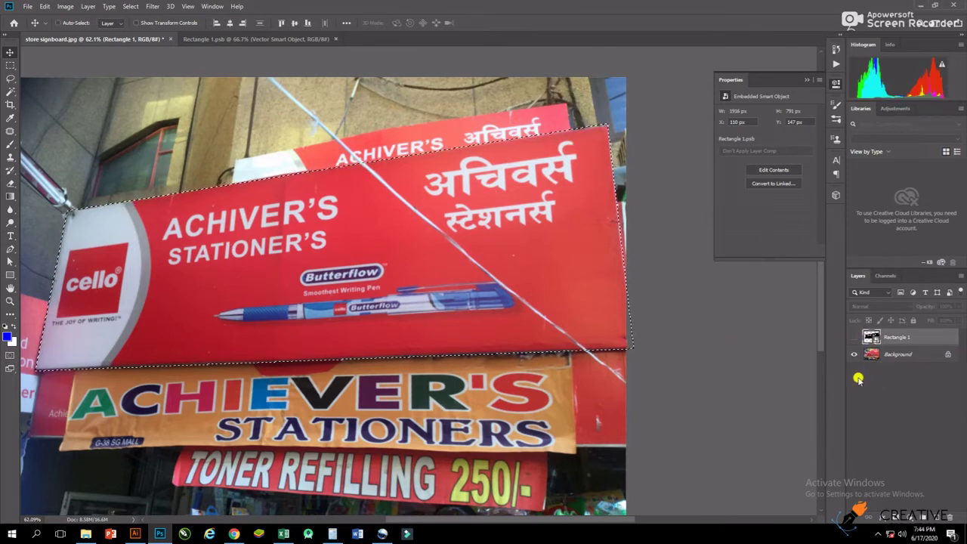
key(ctrl+d)
click(909, 357)
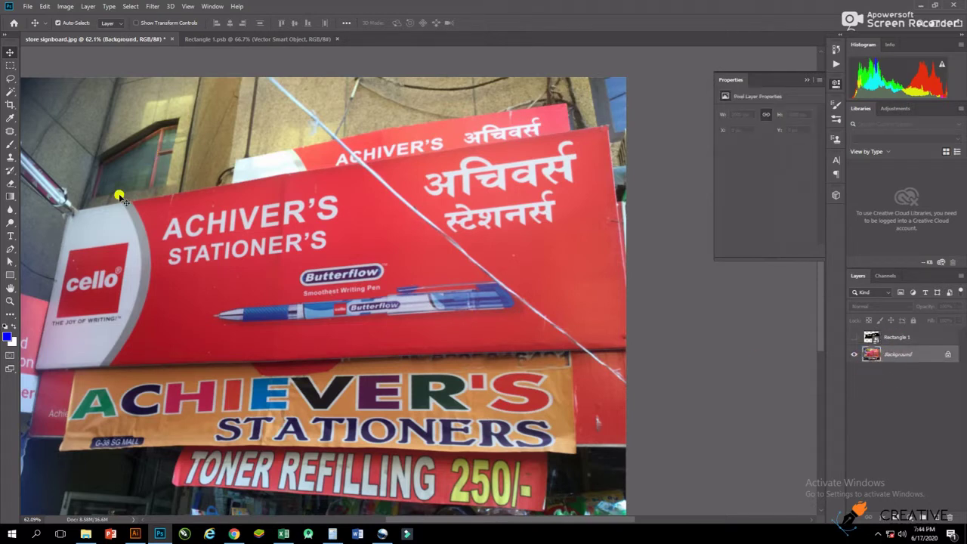
Step: Trace the front red signboard's outline with a Pen path, corner to corner
key(p)
scroll(65, 210, up, 1)
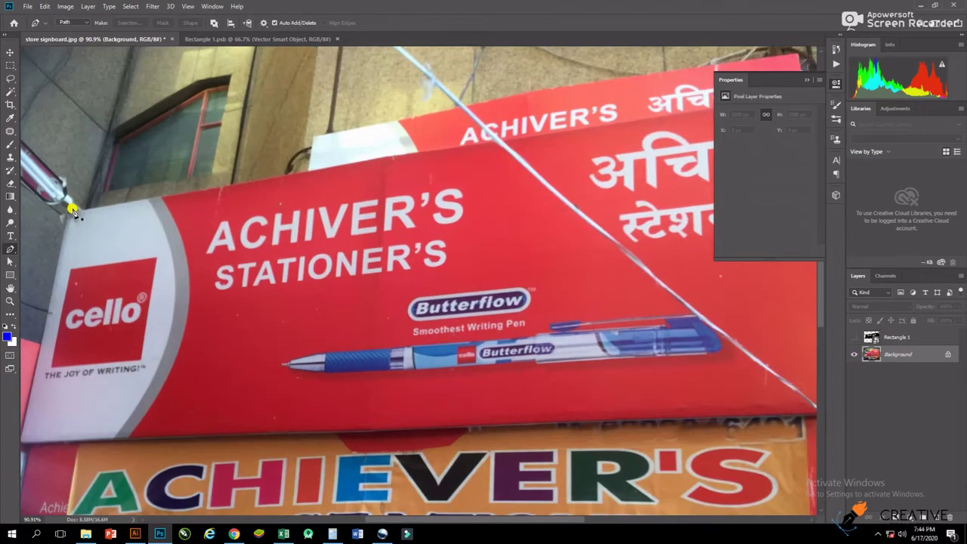
scroll(75, 211, up, 1)
scroll(332, 188, right, 5)
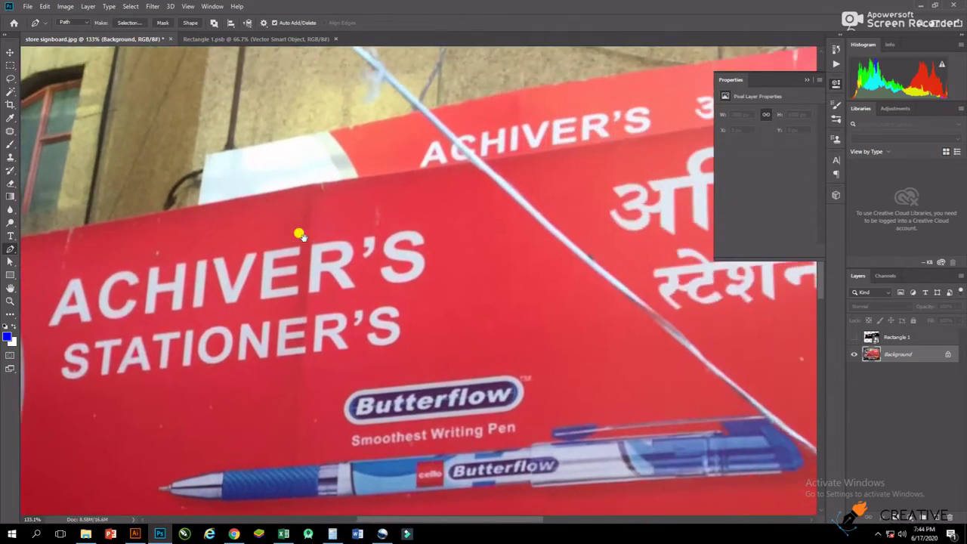
scroll(331, 238, right, 4)
scroll(325, 244, right, 3)
scroll(378, 219, right, 2)
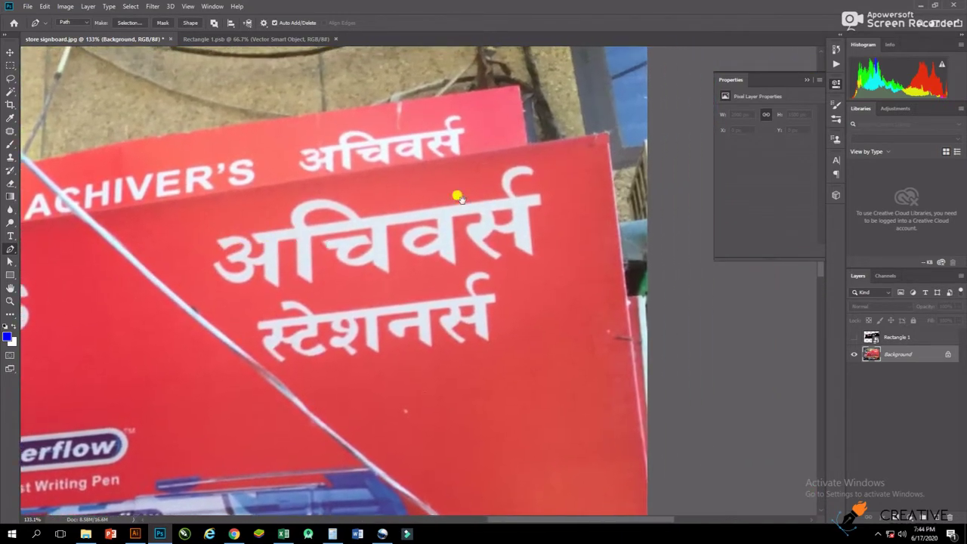
click(606, 135)
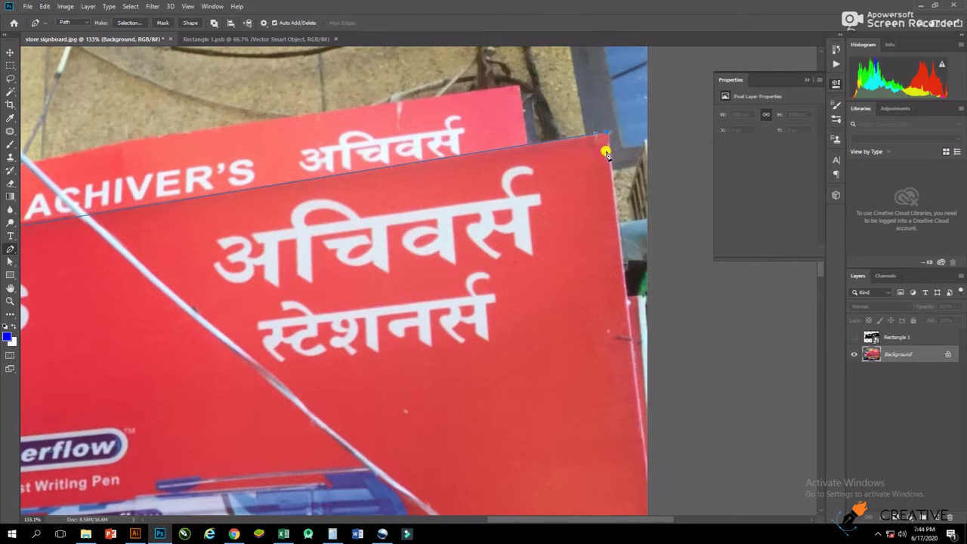
scroll(606, 154, down, 5)
scroll(621, 235, up, 3)
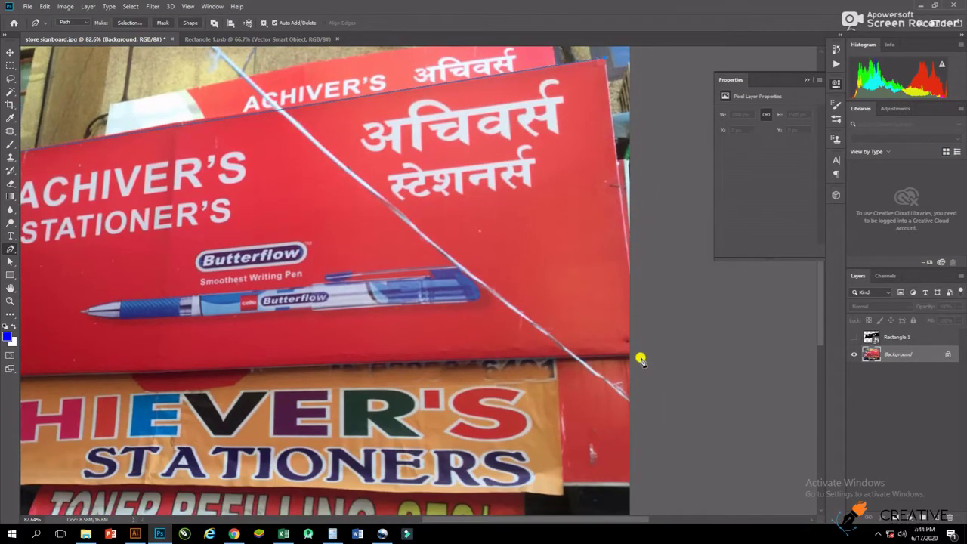
scroll(408, 370, left, 5)
scroll(591, 329, down, 1)
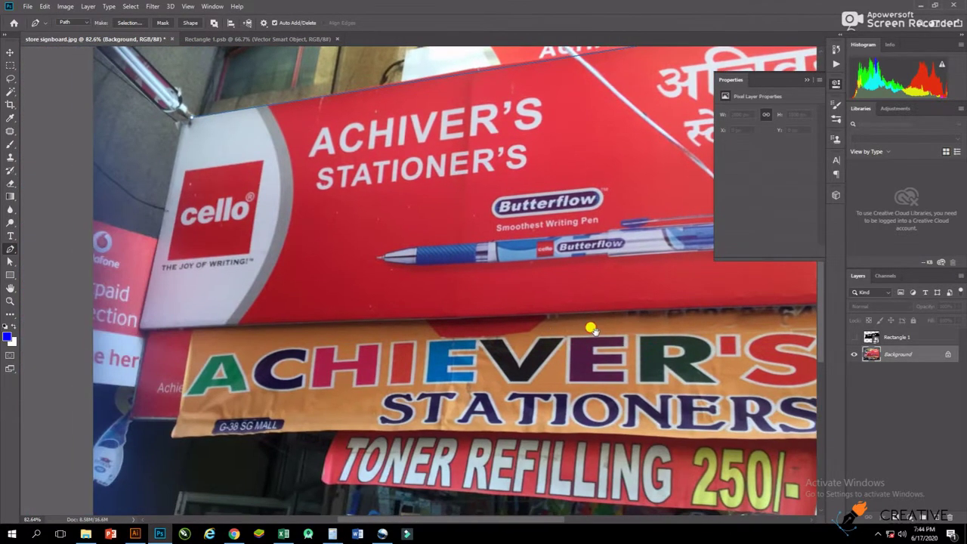
click(141, 332)
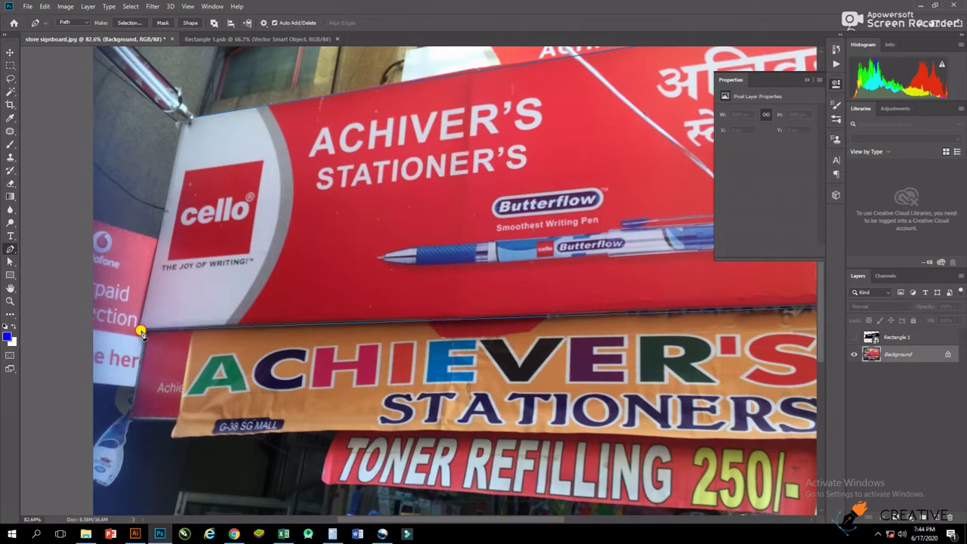
scroll(142, 331, up, 2)
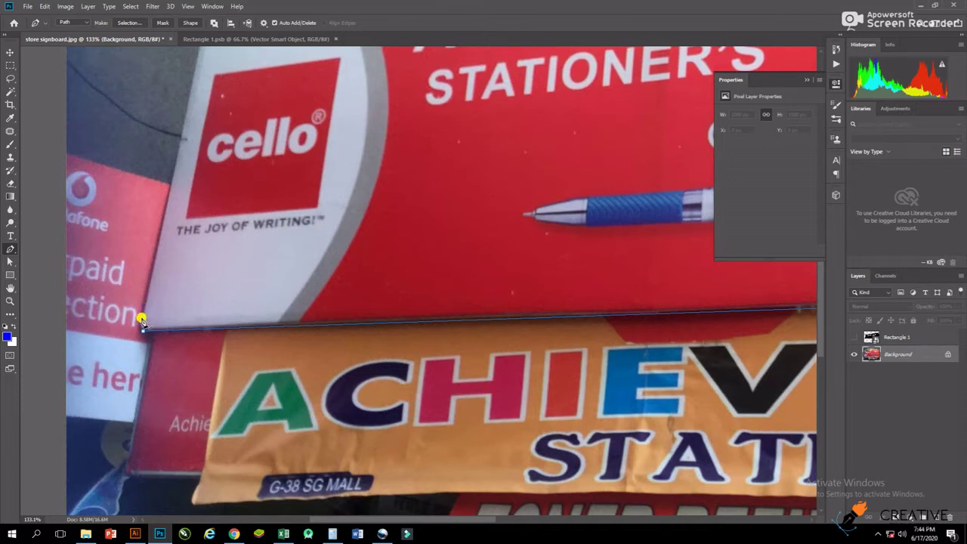
scroll(140, 324, up, 2)
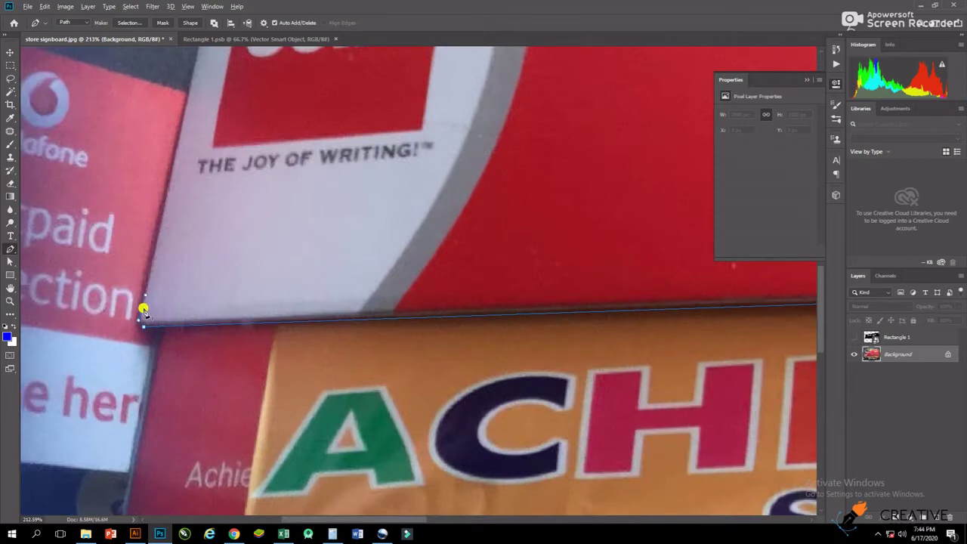
scroll(141, 310, down, 3)
scroll(144, 310, down, 2)
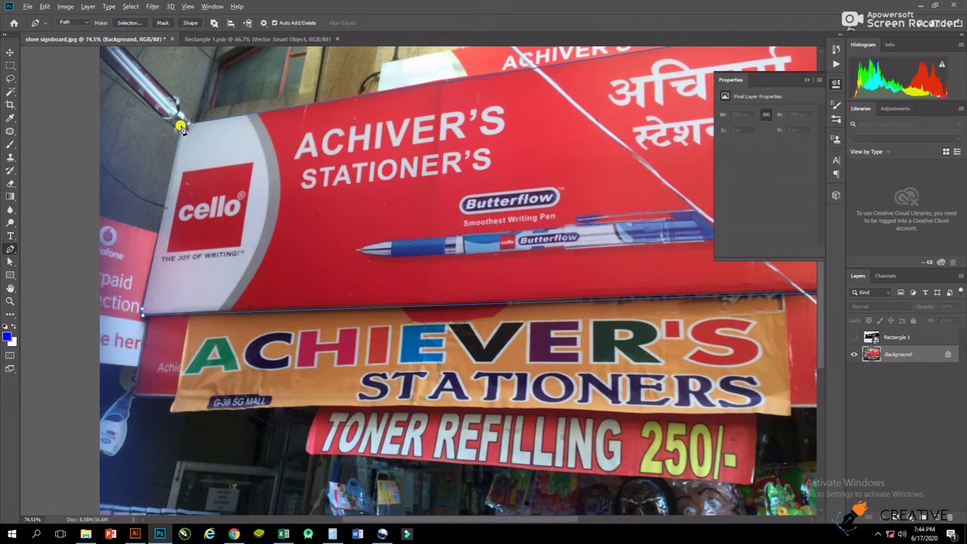
scroll(181, 129, up, 1)
scroll(219, 174, down, 2)
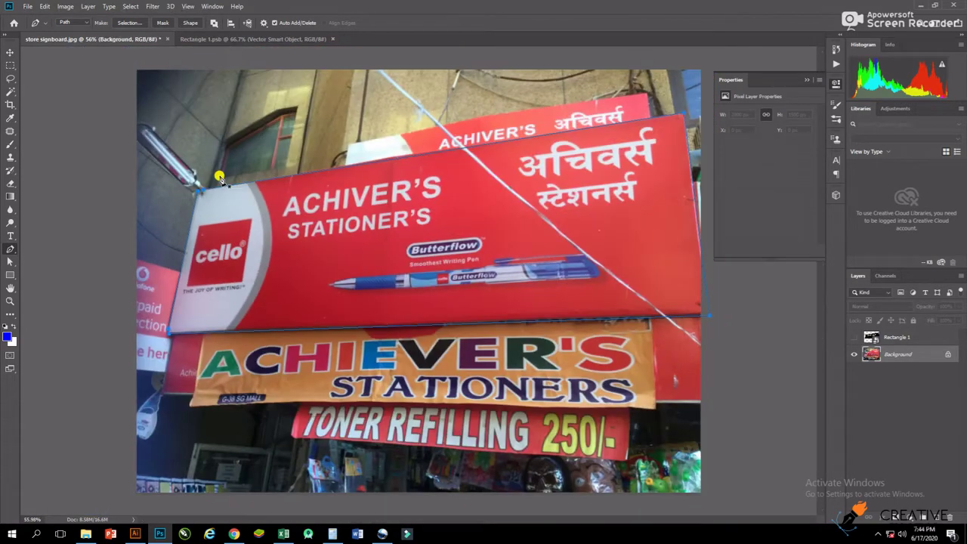
scroll(193, 156, up, 1)
scroll(170, 189, up, 2)
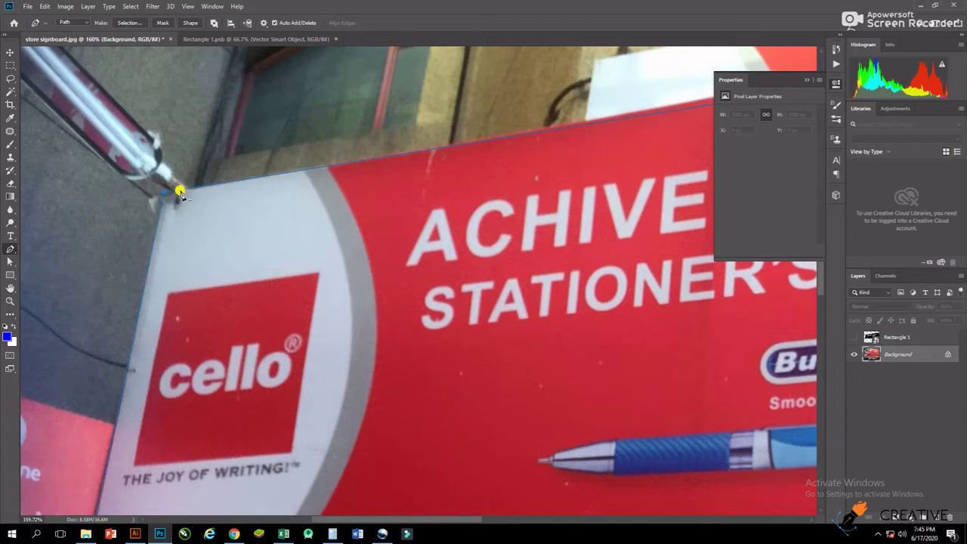
scroll(179, 208, down, 2)
scroll(179, 211, down, 2)
scroll(179, 212, down, 1)
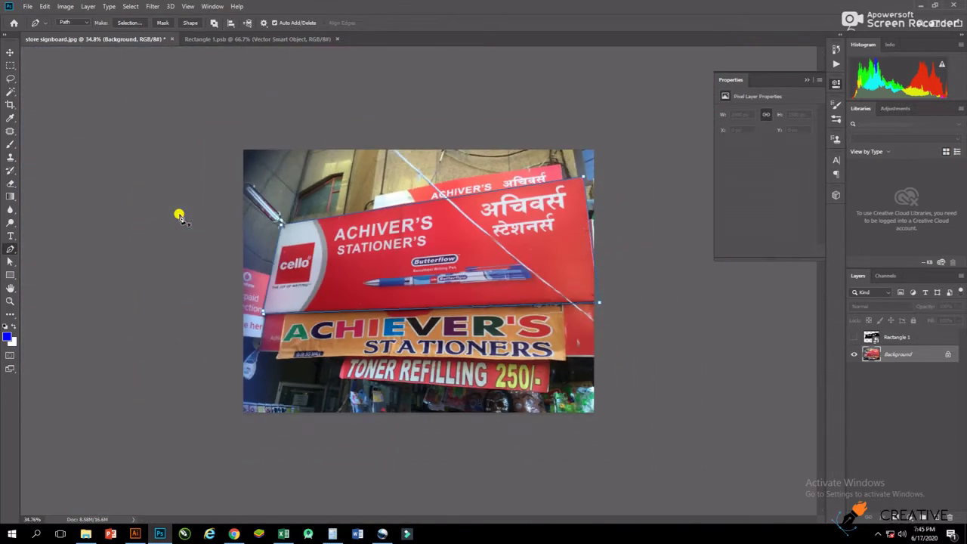
Step: Convert the board path to a selection and copy it onto new Layer 1
right_click(528, 254)
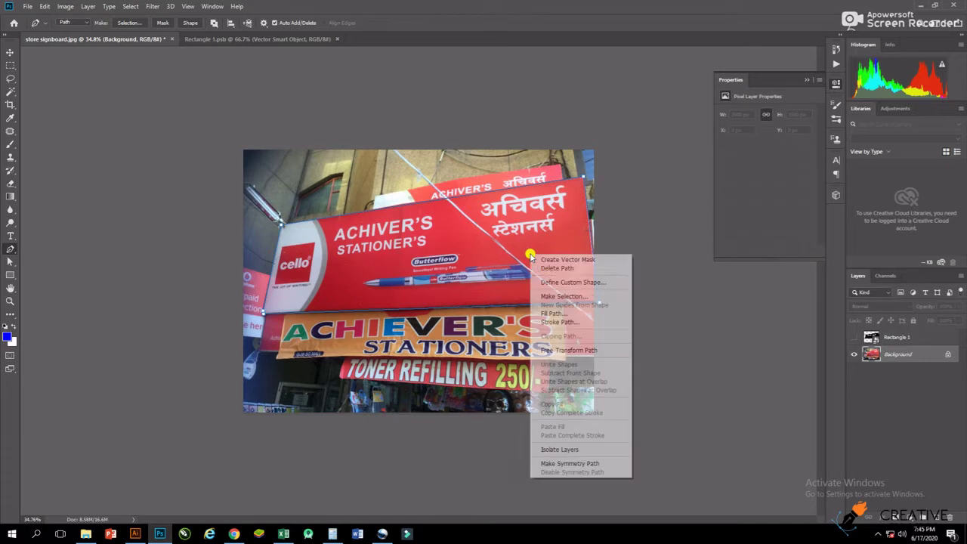
click(584, 297)
click(536, 143)
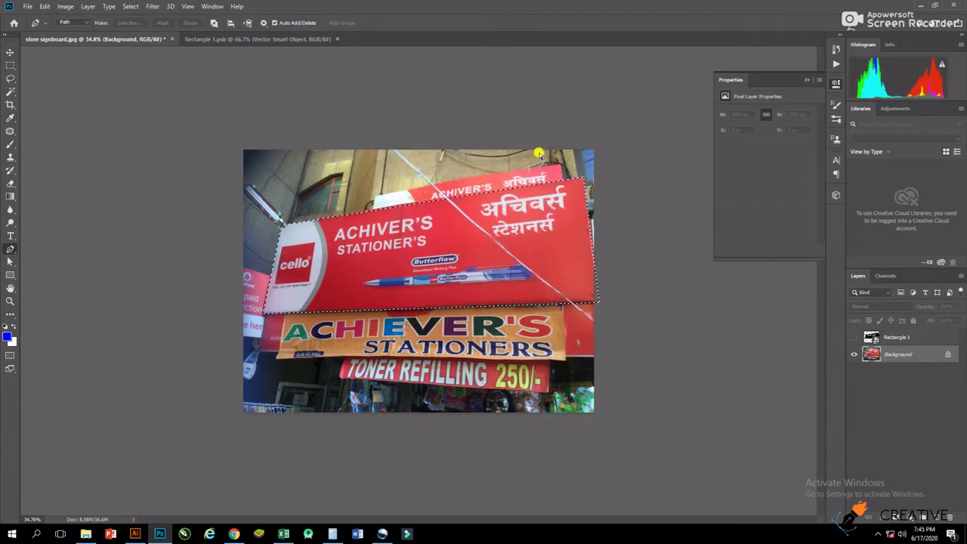
key(ctrl+j)
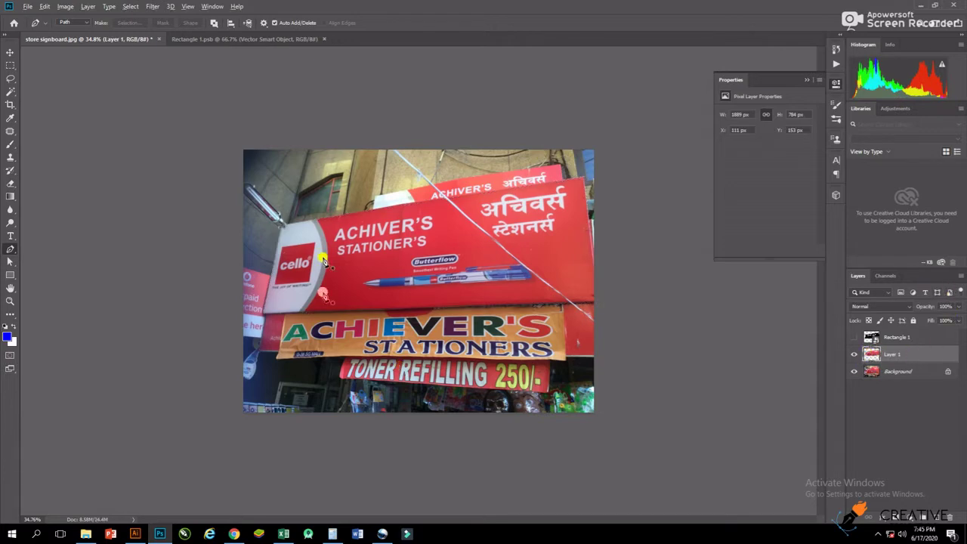
scroll(332, 226, up, 3)
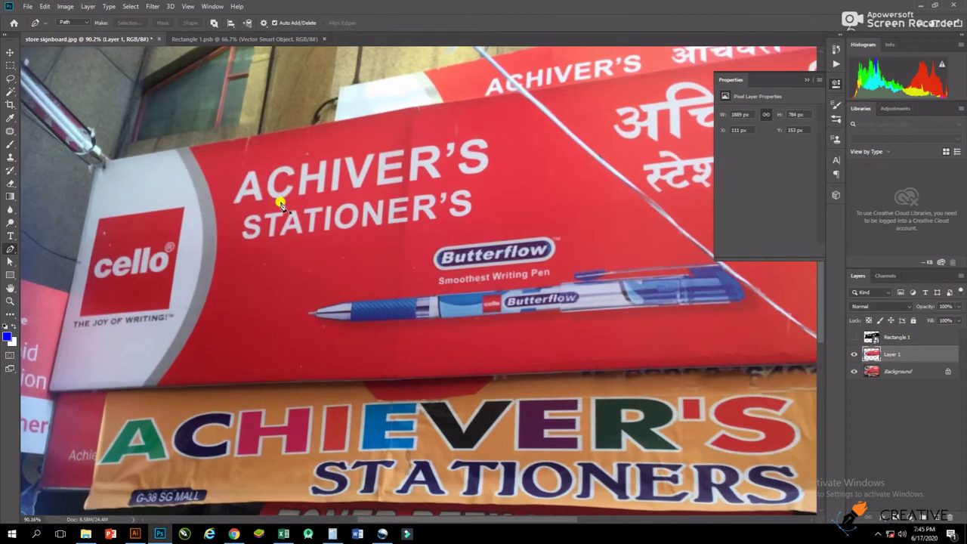
Step: Patch the ACHIVER'S lettering and leftover top marks with plain red board
key(j)
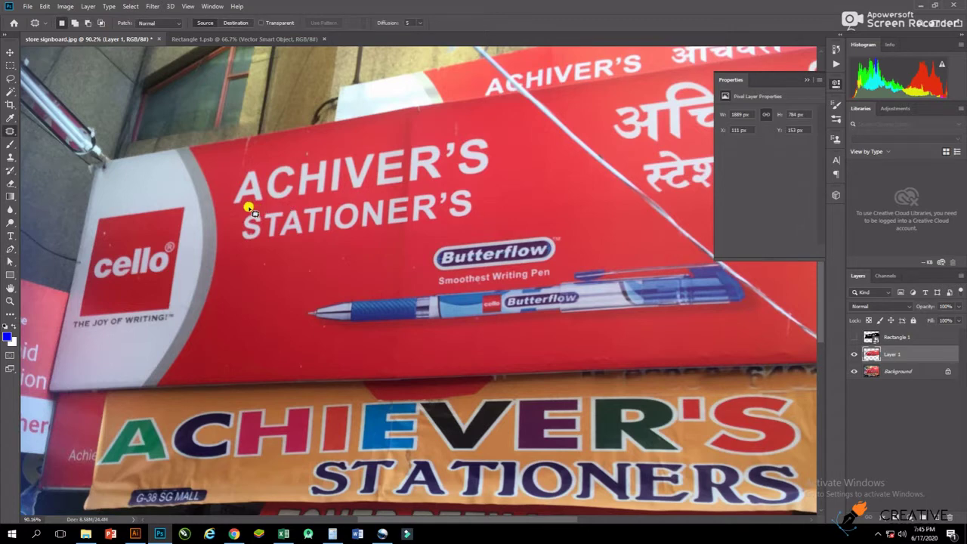
drag(237, 208, 248, 163)
mouse_move(266, 201)
mouse_down()
mouse_move(240, 209)
mouse_move(264, 324)
mouse_up()
key(ctrl+d)
mouse_move(264, 200)
mouse_down()
mouse_move(261, 158)
mouse_move(443, 139)
mouse_move(501, 151)
mouse_move(449, 188)
mouse_move(293, 203)
mouse_move(349, 222)
mouse_move(309, 363)
mouse_up()
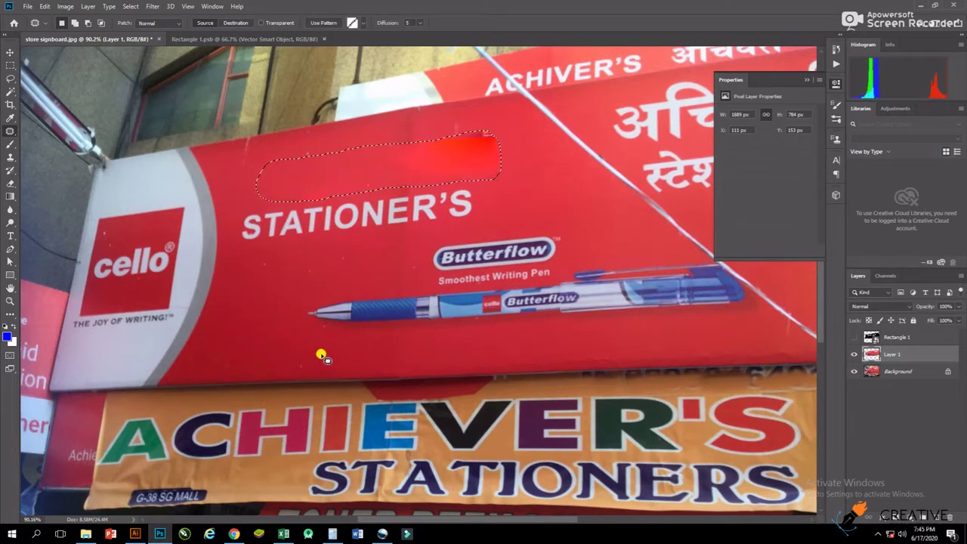
key(ctrl+d)
mouse_move(368, 157)
mouse_down()
mouse_move(411, 126)
mouse_move(499, 132)
mouse_move(492, 186)
mouse_move(397, 181)
mouse_move(369, 158)
mouse_up()
mouse_move(446, 171)
mouse_down()
mouse_move(314, 290)
mouse_move(313, 277)
mouse_up()
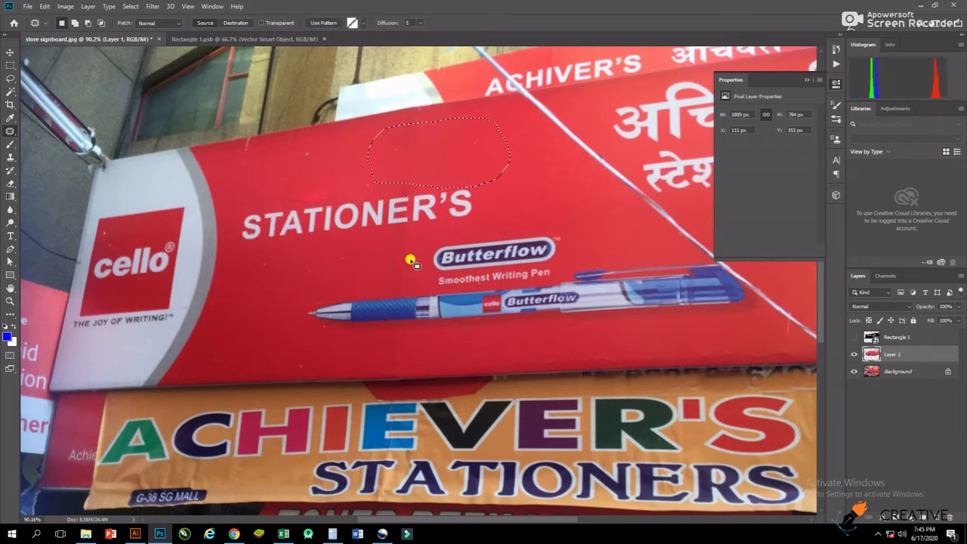
key(ctrl+d)
mouse_move(341, 200)
mouse_down()
mouse_move(253, 199)
mouse_move(360, 190)
mouse_move(306, 180)
mouse_up()
key(ctrl+d)
Step: Patch out the STATIONER'S lettering and the upper Hindi word
mouse_move(287, 247)
mouse_down()
mouse_move(259, 202)
mouse_move(484, 192)
mouse_move(423, 222)
mouse_move(306, 249)
mouse_move(287, 244)
mouse_move(385, 221)
mouse_up()
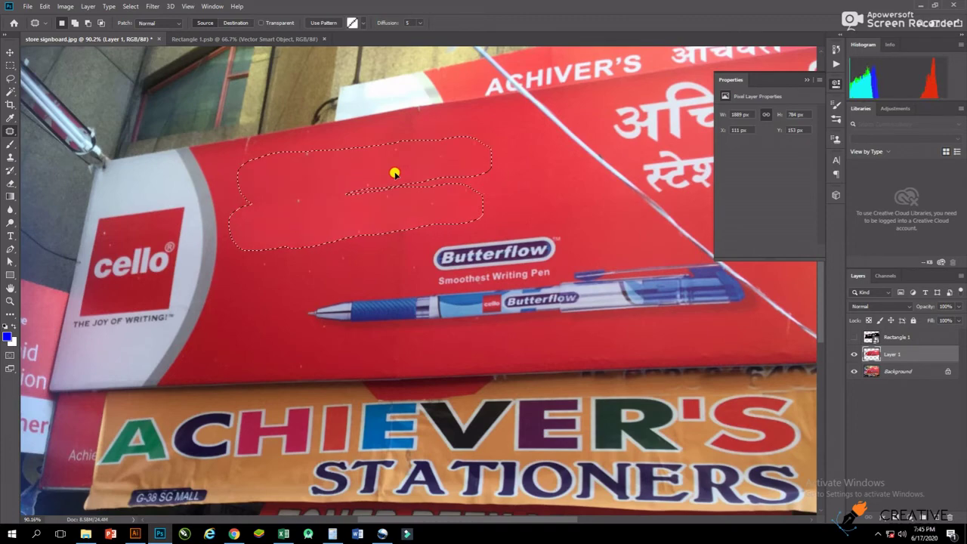
key(ctrl+d)
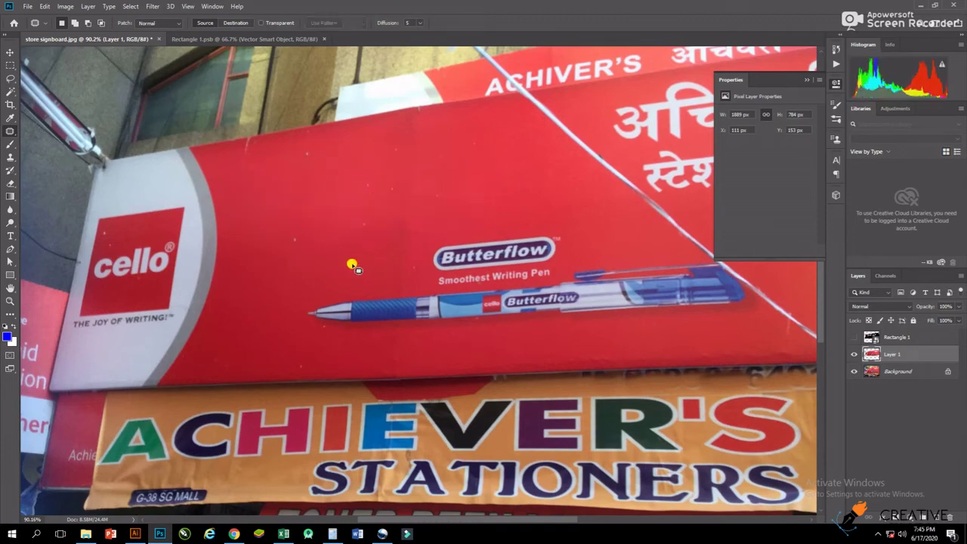
mouse_move(352, 266)
mouse_down()
mouse_move(574, 270)
mouse_move(447, 341)
mouse_up()
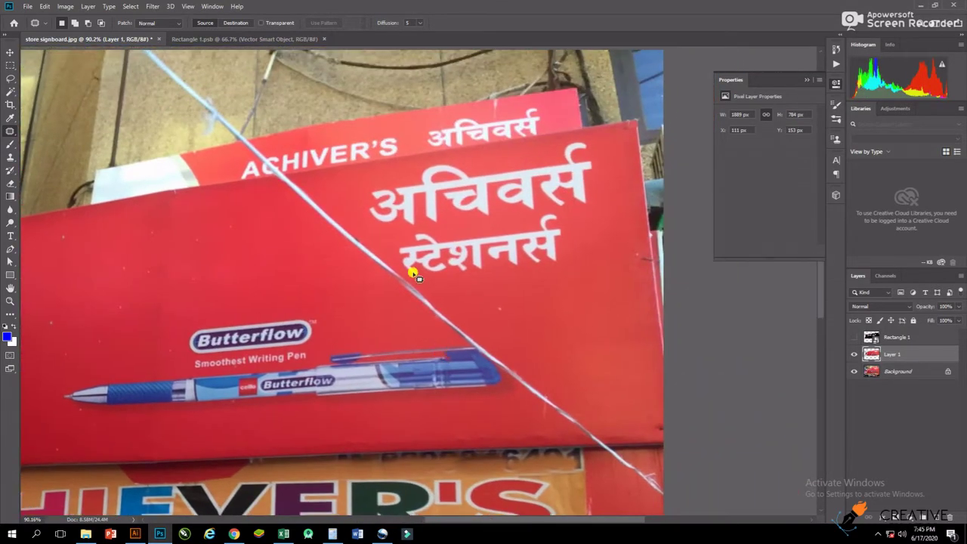
mouse_move(390, 231)
mouse_down()
mouse_move(539, 148)
mouse_move(468, 225)
mouse_move(411, 226)
mouse_move(164, 279)
mouse_up()
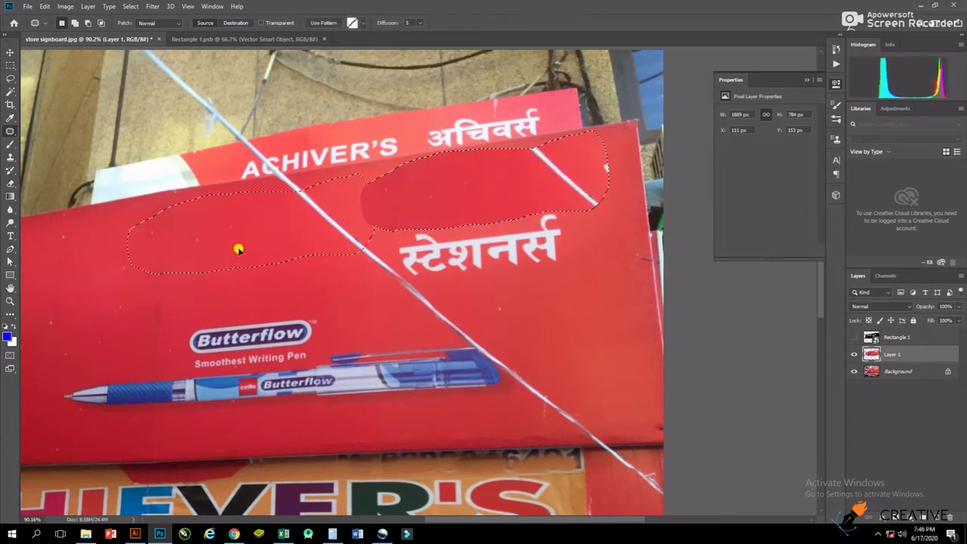
key(ctrl+d)
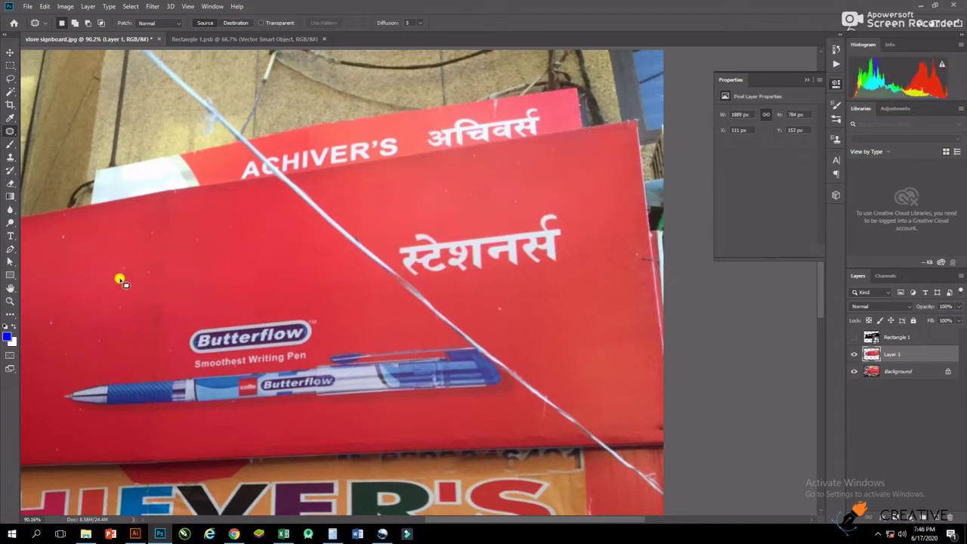
Step: Patch two small spots to the left of the Butterflow logo
mouse_move(119, 280)
mouse_down()
mouse_move(125, 259)
mouse_move(147, 280)
mouse_move(128, 281)
mouse_up()
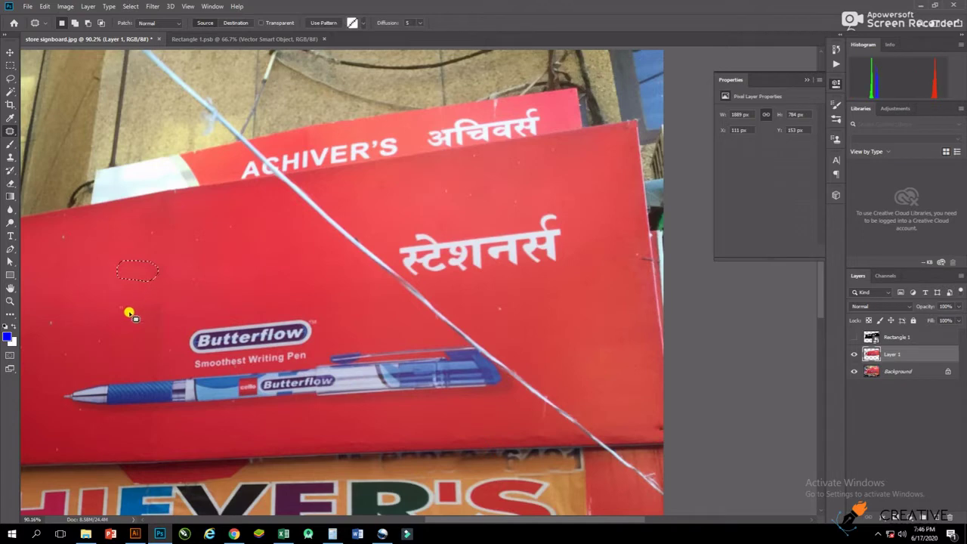
click(130, 314)
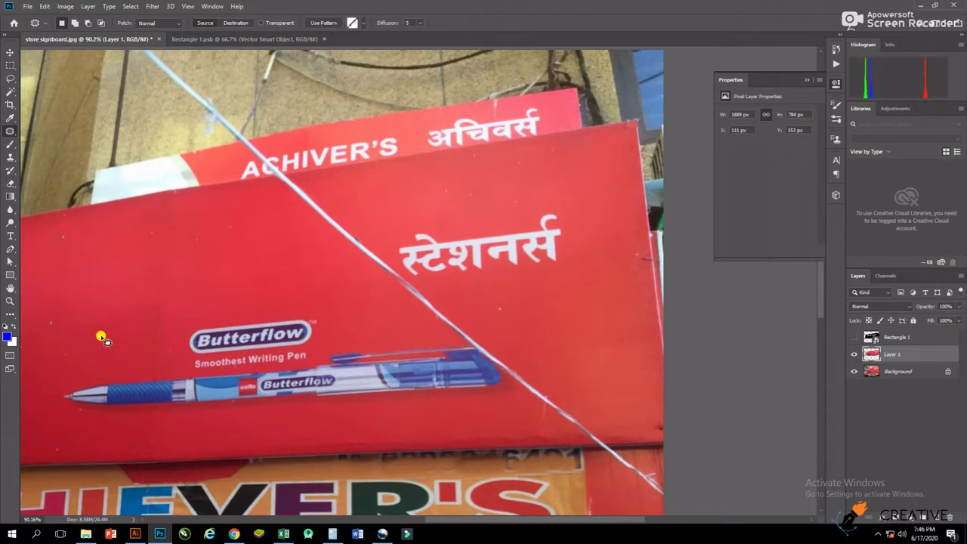
mouse_move(101, 338)
mouse_down()
mouse_move(93, 347)
mouse_move(99, 320)
mouse_move(102, 341)
mouse_move(87, 340)
mouse_up()
click(130, 339)
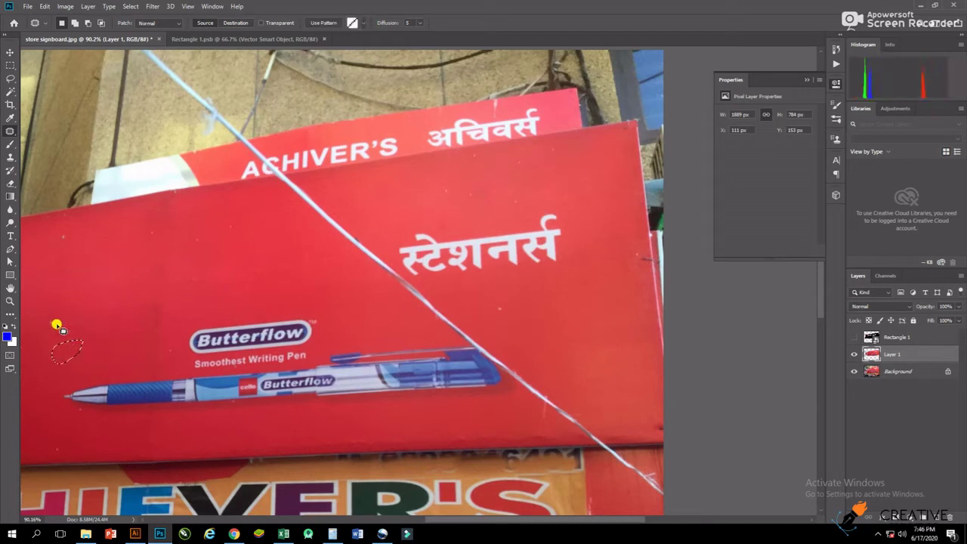
click(121, 336)
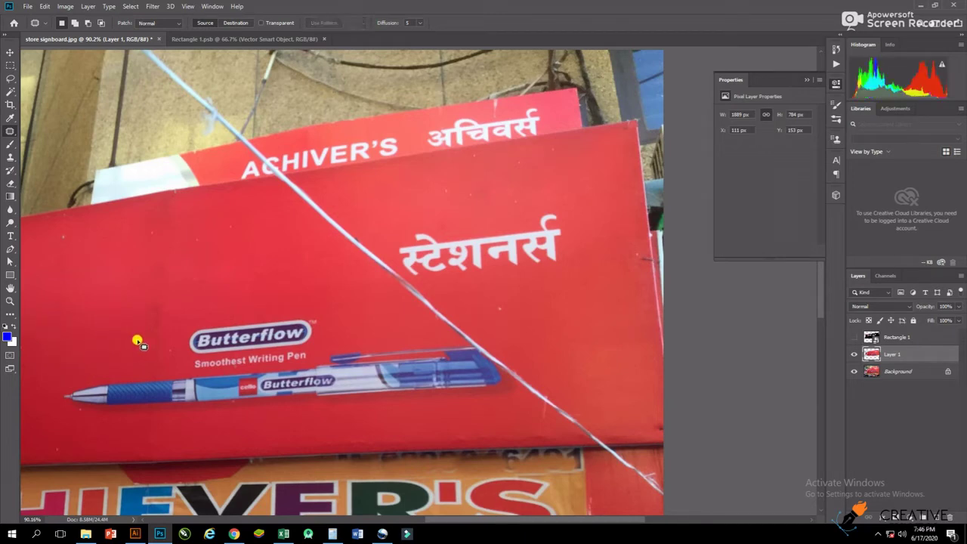
Step: Patch the Hindi text and nearby small leftover spots with plain red
drag(473, 285, 520, 213)
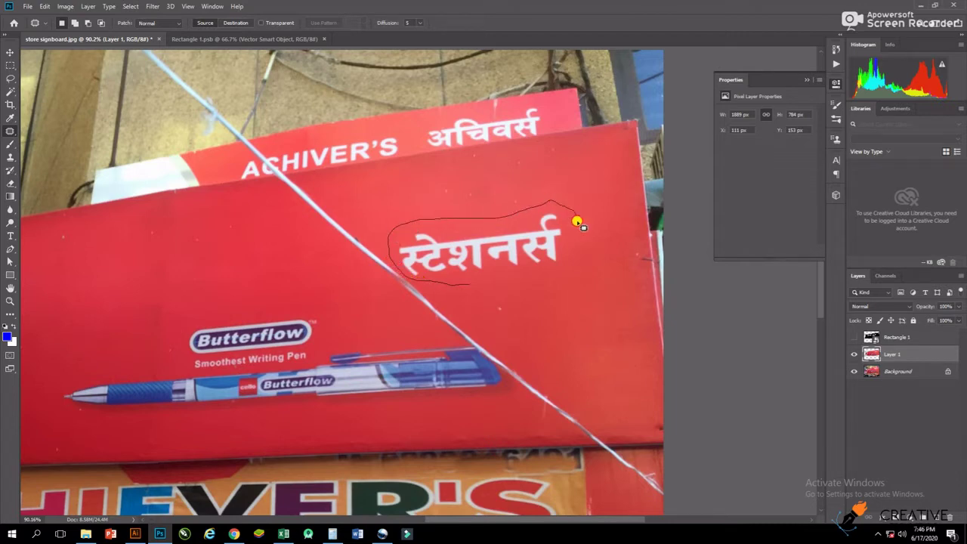
drag(520, 213, 469, 284)
drag(503, 254, 142, 281)
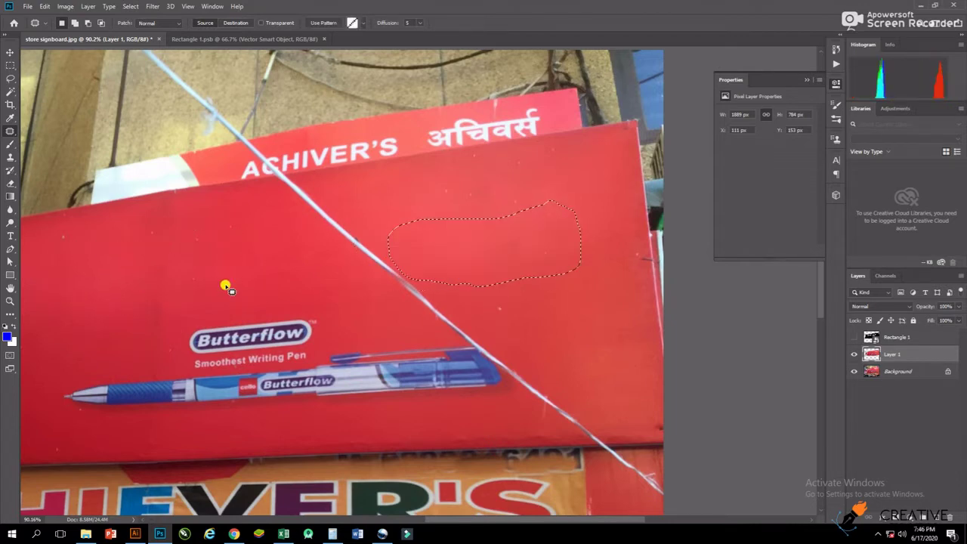
drag(461, 202, 483, 200)
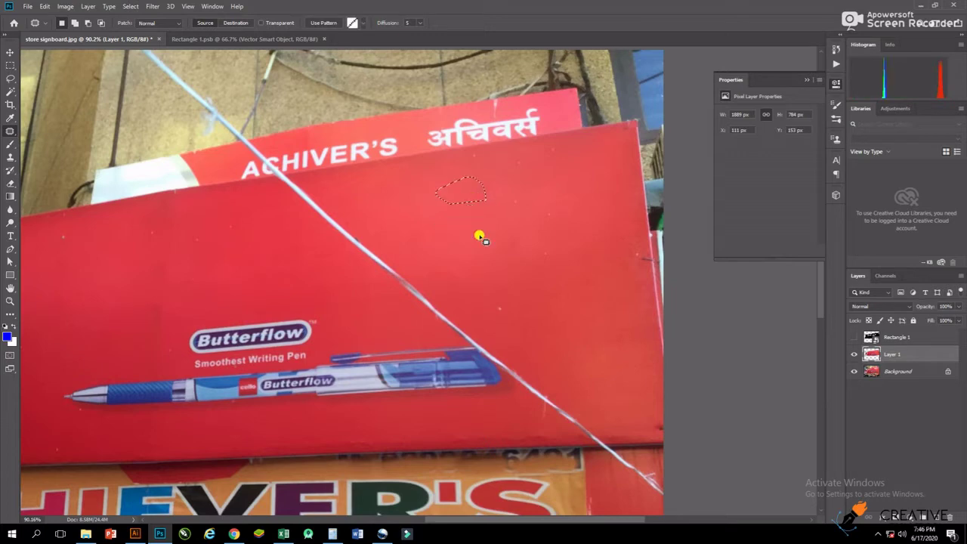
drag(514, 313, 540, 312)
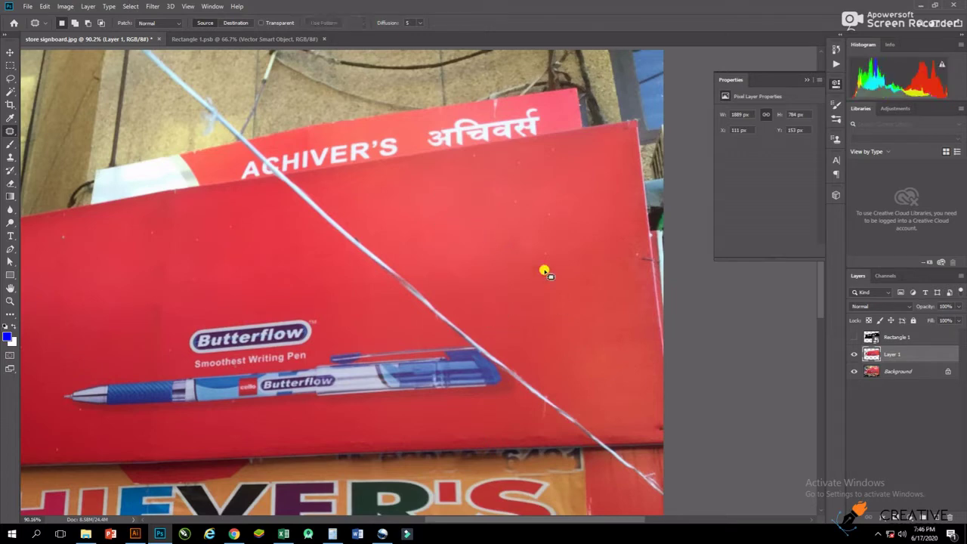
drag(547, 270, 557, 208)
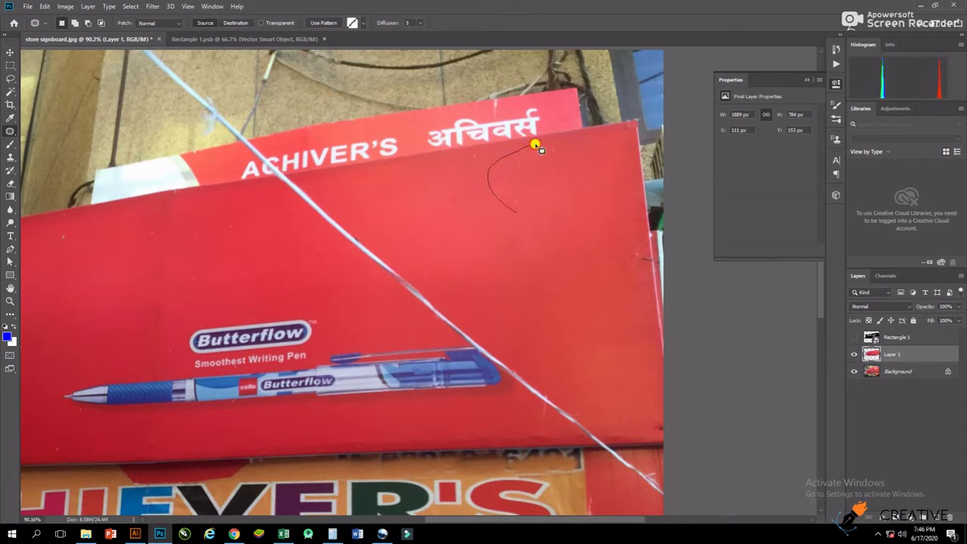
mouse_move(531, 143)
mouse_down()
mouse_move(520, 226)
mouse_move(565, 311)
mouse_up()
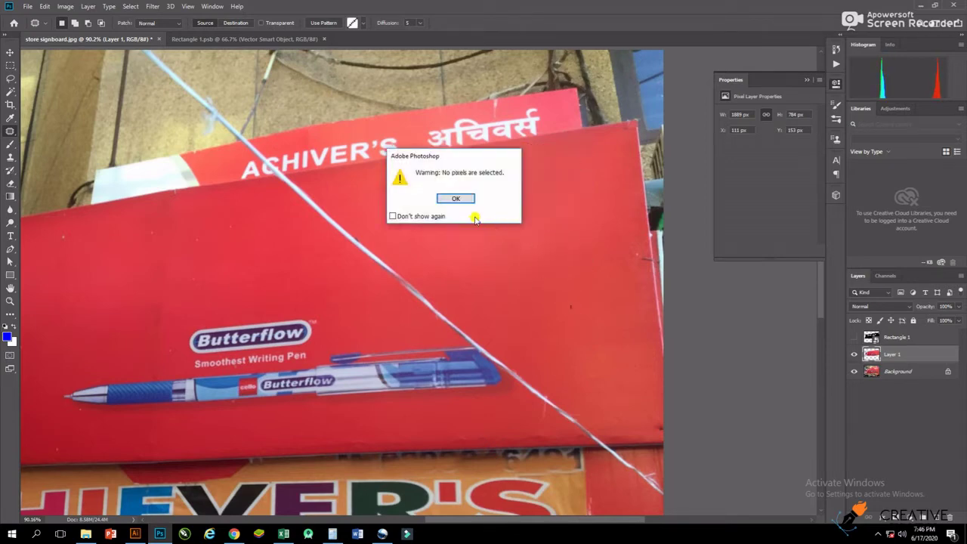
click(462, 198)
scroll(491, 211, down, 3)
scroll(425, 265, up, 3)
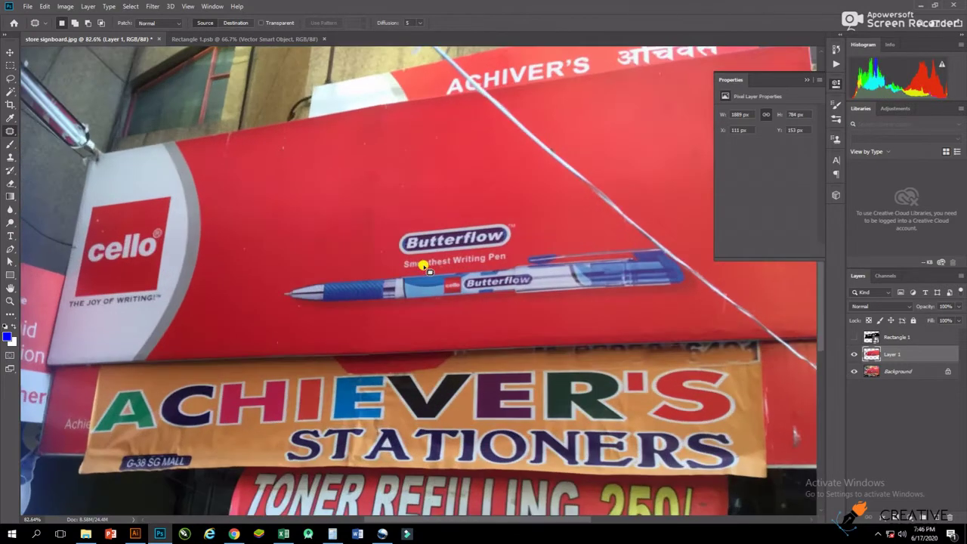
Step: Patch away the Butterflow logo, its tagline and the pen graphic
mouse_move(400, 271)
mouse_down()
mouse_move(510, 263)
mouse_move(437, 264)
mouse_move(287, 222)
mouse_up()
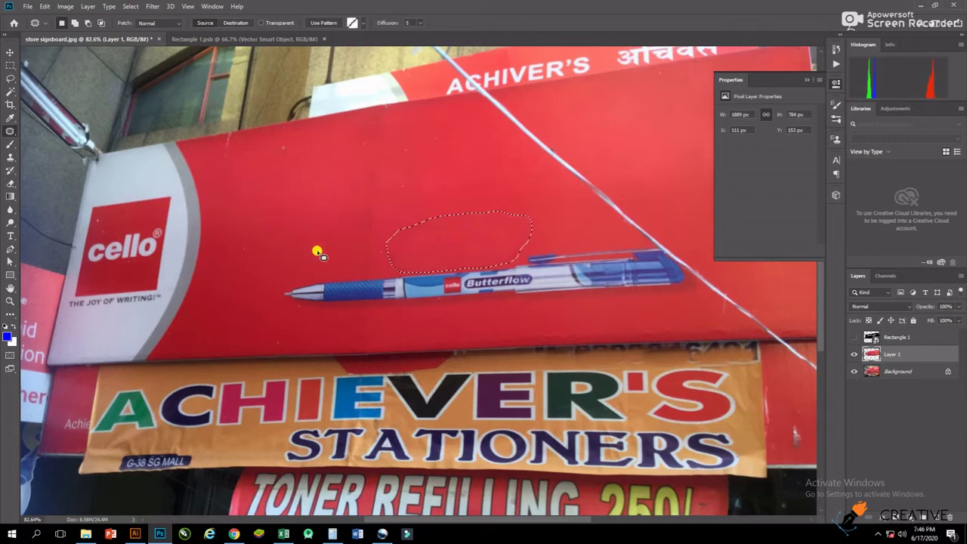
key(ctrl+d)
mouse_move(325, 317)
mouse_down()
mouse_move(287, 276)
mouse_move(618, 243)
mouse_up()
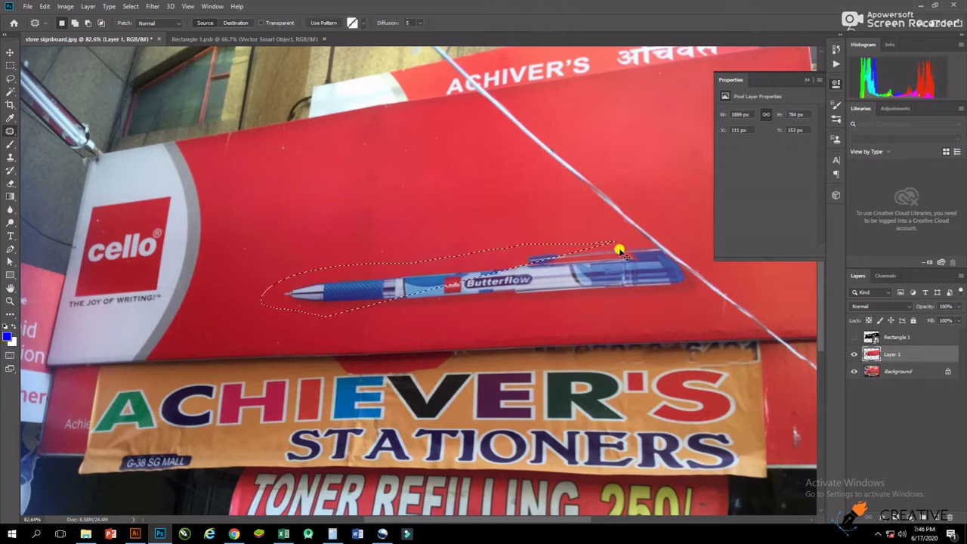
key(ctrl+d)
scroll(641, 240, up, 2)
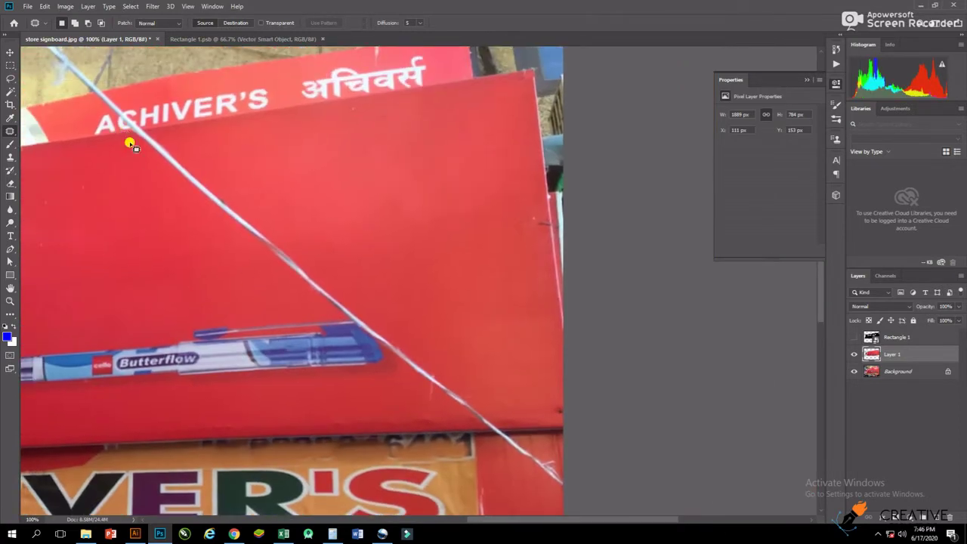
Step: Trace a Pen path along the white wire from the board's top edge past the pen
key(p)
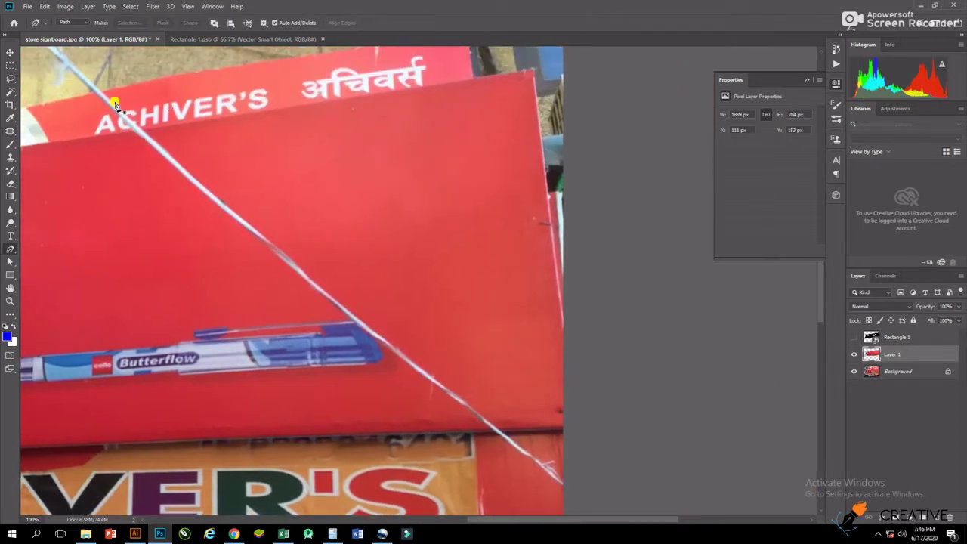
click(106, 97)
click(217, 199)
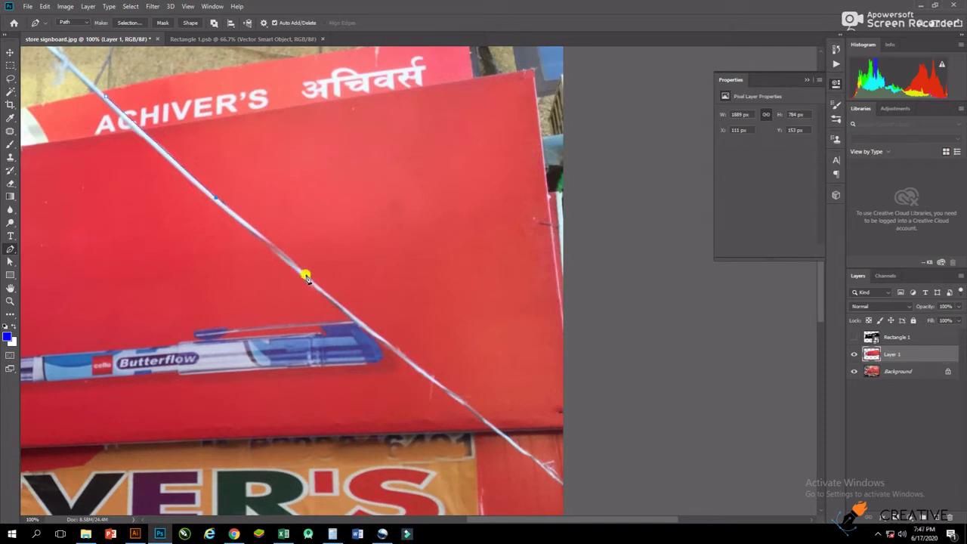
drag(304, 275, 316, 290)
drag(385, 340, 333, 274)
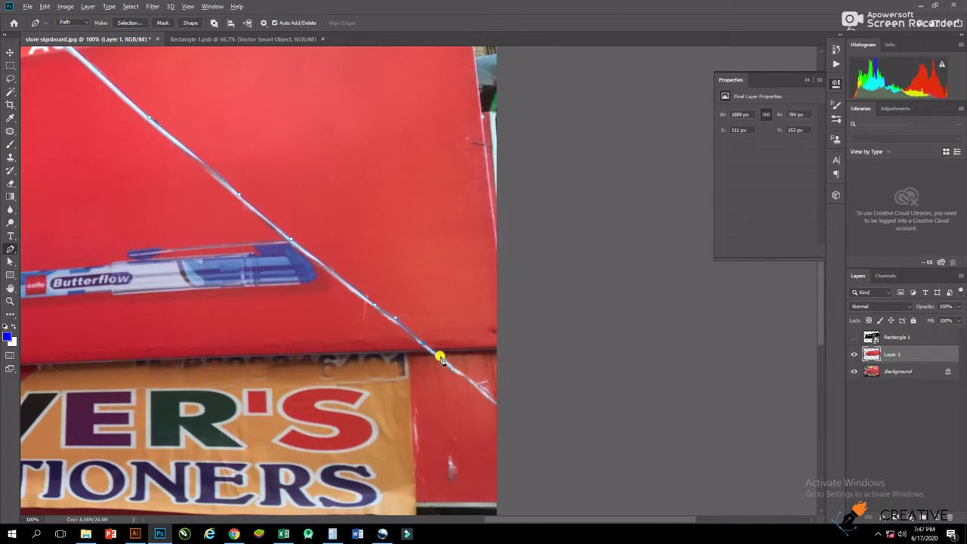
click(424, 345)
click(384, 317)
click(351, 294)
click(276, 231)
drag(154, 148, 367, 314)
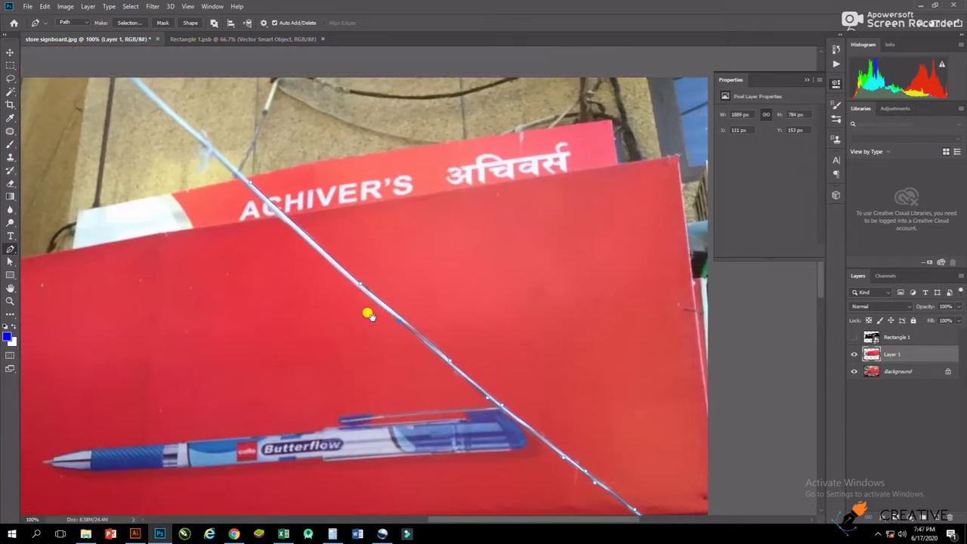
click(249, 188)
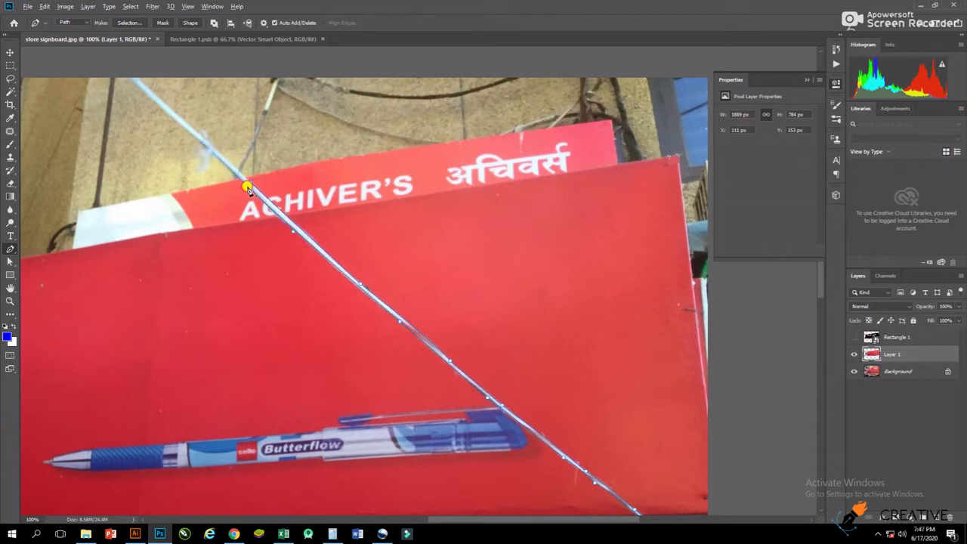
scroll(302, 179, down, 3)
Step: Make the wire path a selection, copy it from Background to Layer 2 above Layer 1
right_click(364, 208)
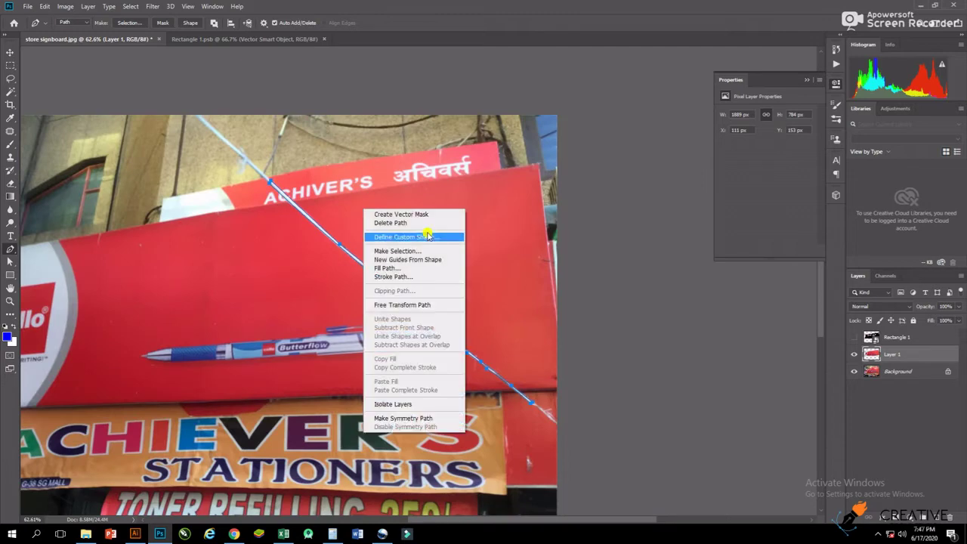
click(396, 251)
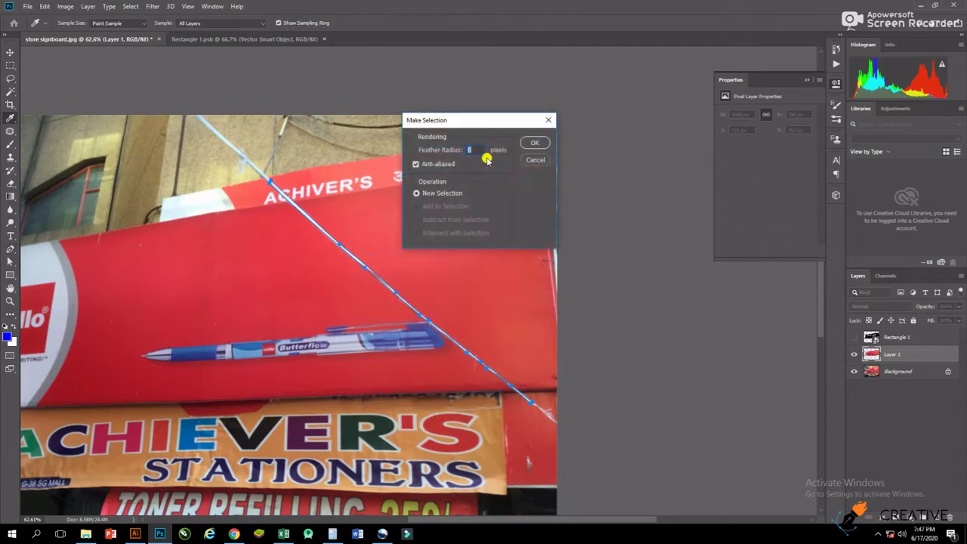
click(535, 144)
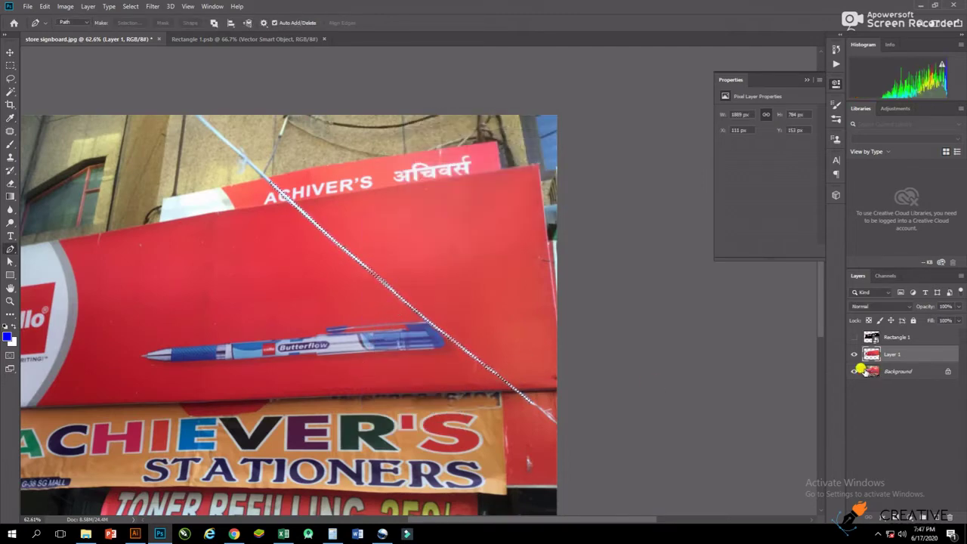
key(ctrl+j)
drag(895, 355, 896, 374)
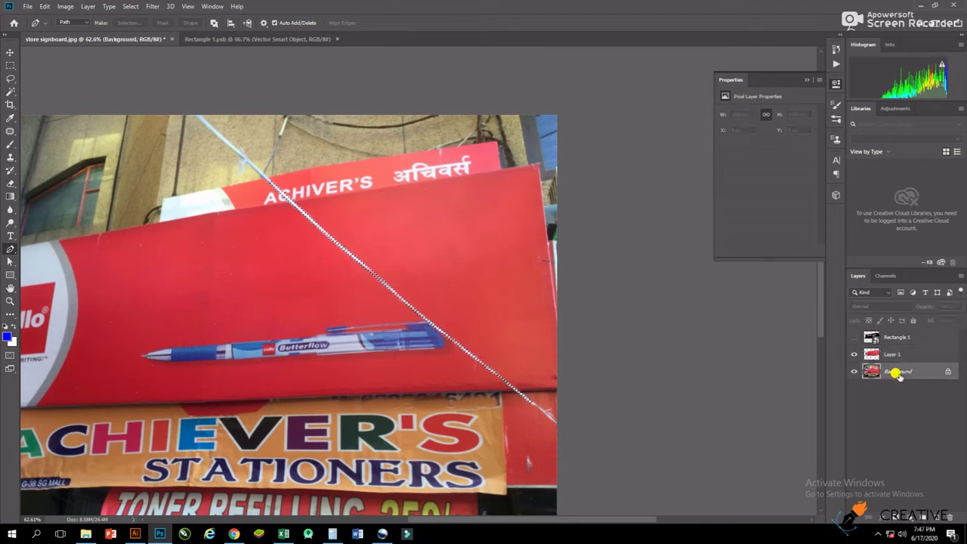
key(ctrl+bracketright)
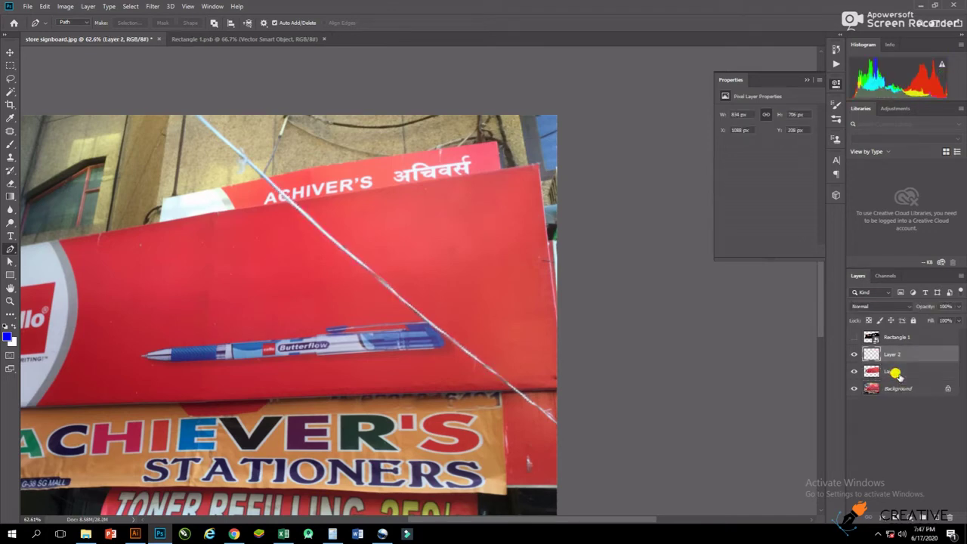
scroll(509, 267, down, 1)
scroll(519, 280, up, 2)
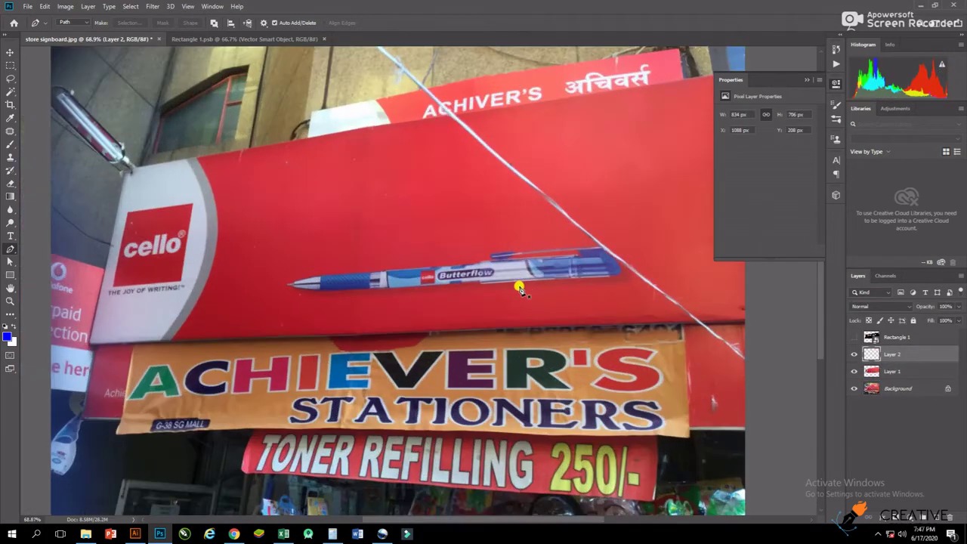
click(890, 372)
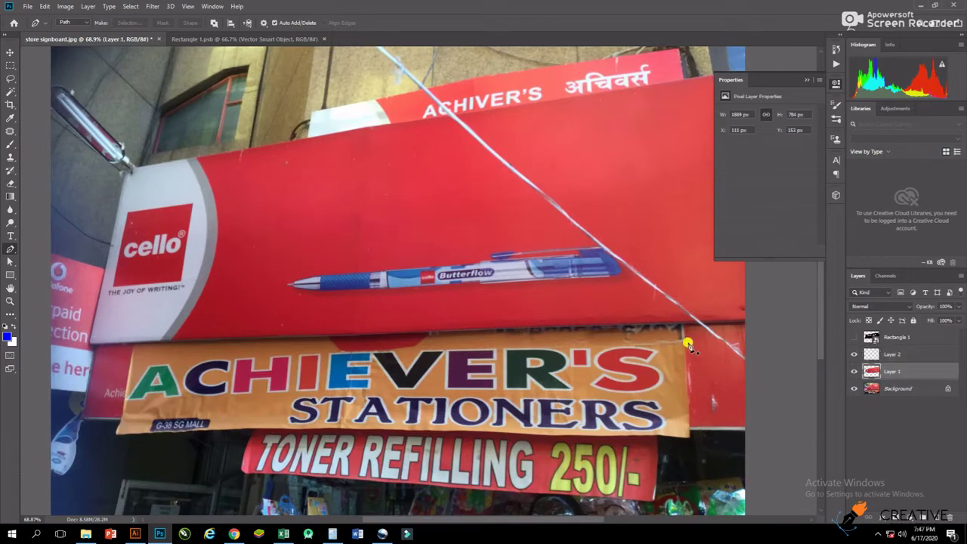
Step: Clone red over the pen's right tip and patch away the rest of the pen
key(s)
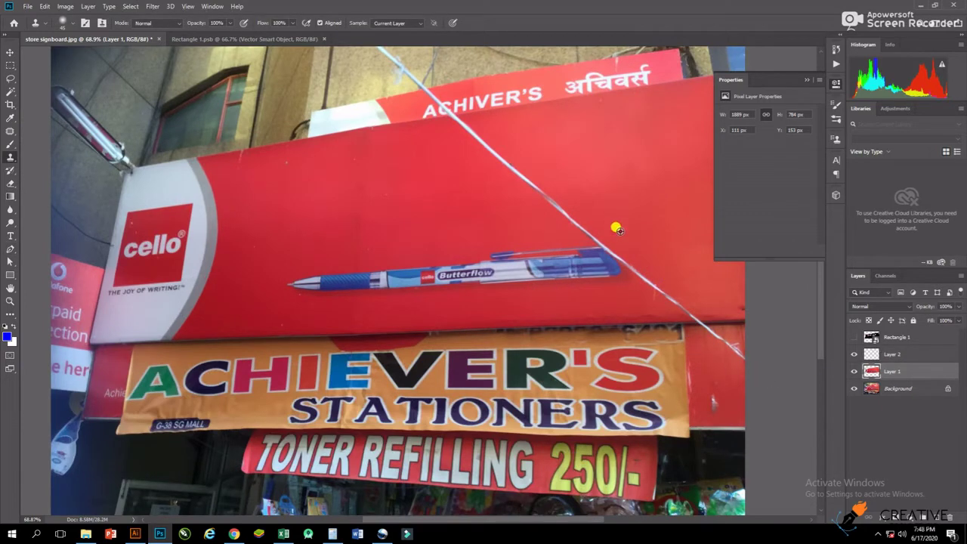
alt+click(618, 229)
mouse_move(593, 248)
mouse_down()
mouse_move(609, 250)
mouse_move(598, 254)
mouse_up()
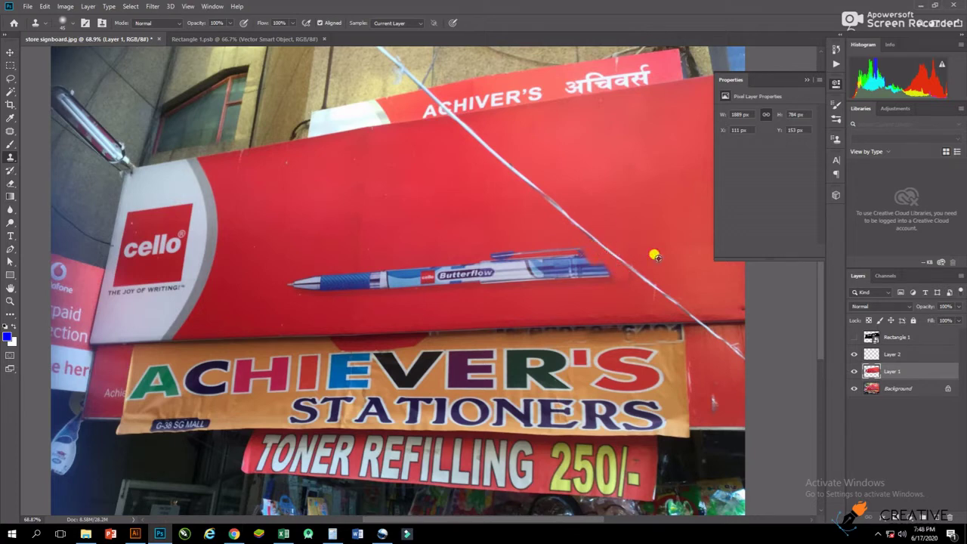
key(j)
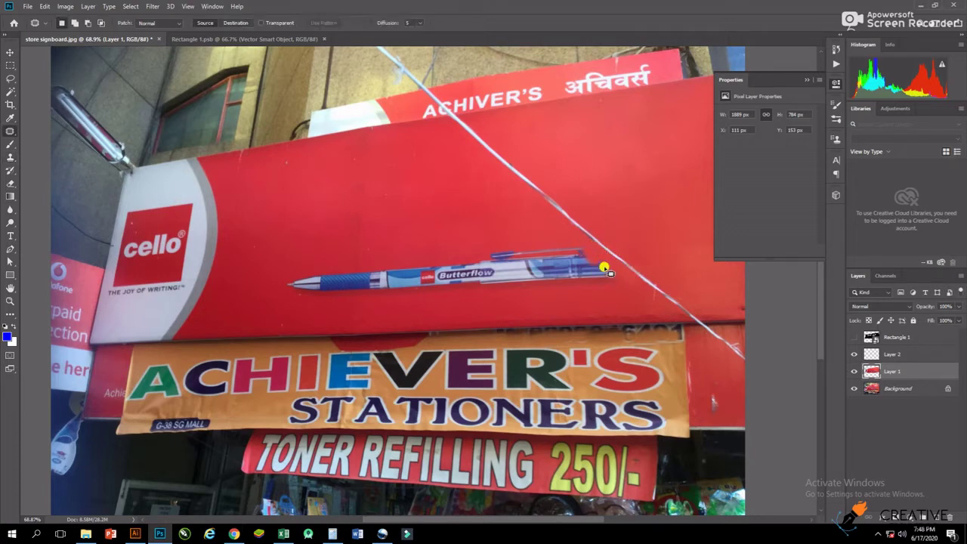
mouse_move(571, 234)
mouse_down()
mouse_move(598, 291)
mouse_move(287, 302)
mouse_move(345, 260)
mouse_move(546, 234)
mouse_move(577, 242)
mouse_move(520, 227)
mouse_up()
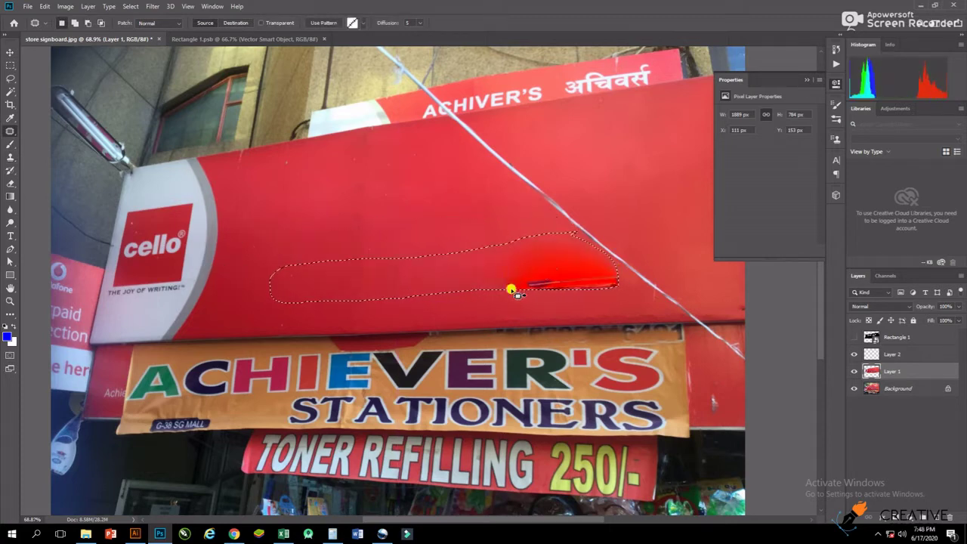
key(ctrl+d)
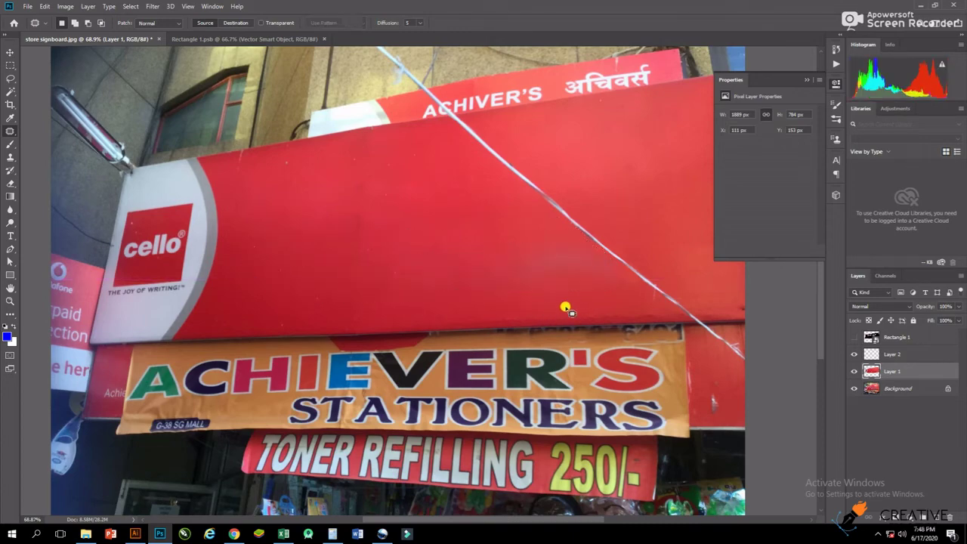
scroll(557, 260, down, 2)
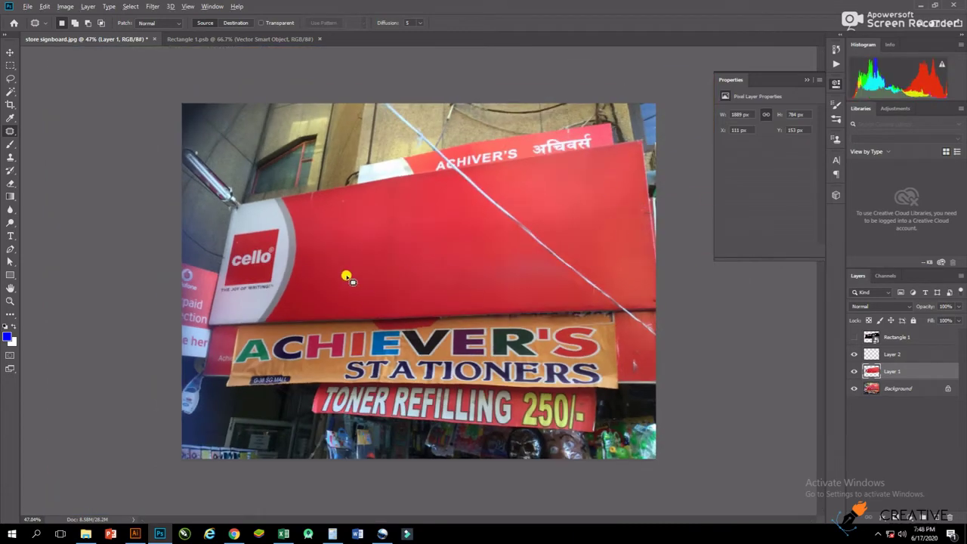
Step: Make the board layer black and white, then brighten it to light grey with Levels
scroll(292, 271, up, 2)
scroll(293, 278, up, 1)
scroll(290, 284, down, 2)
scroll(255, 255, up, 1)
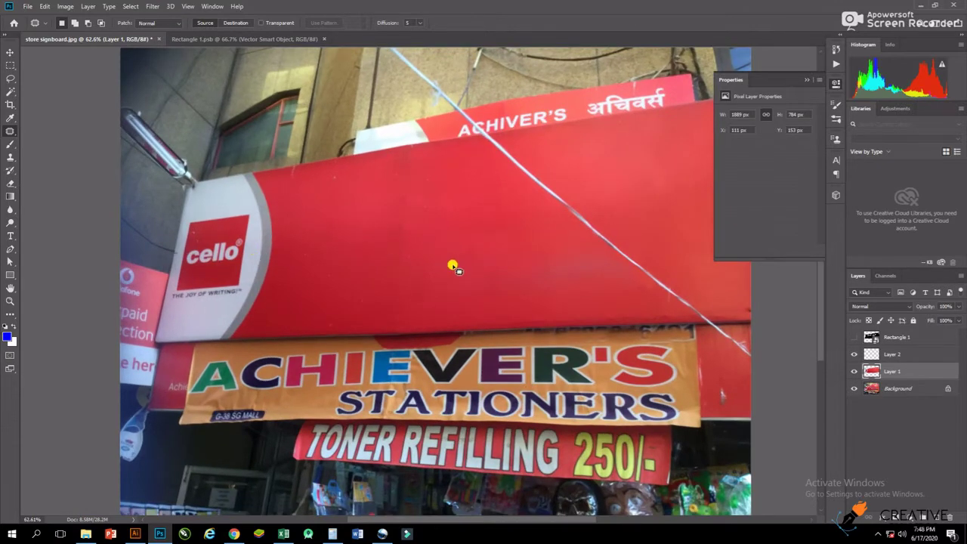
key(ctrl+alt+shift+b)
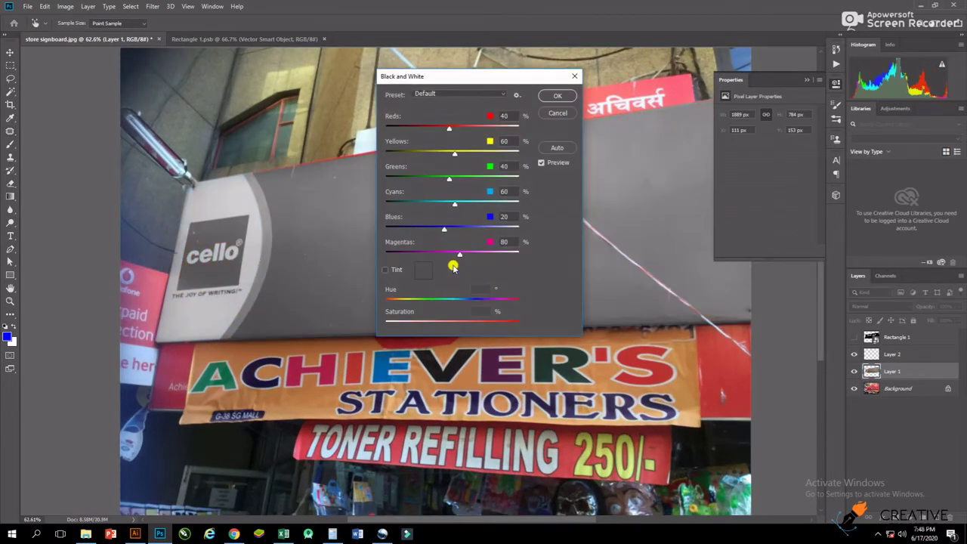
click(557, 96)
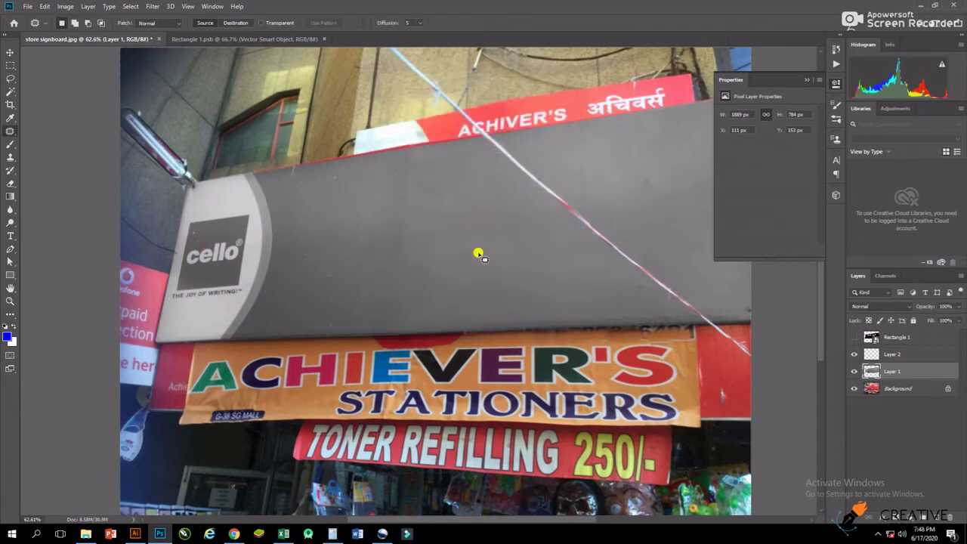
key(ctrl+l)
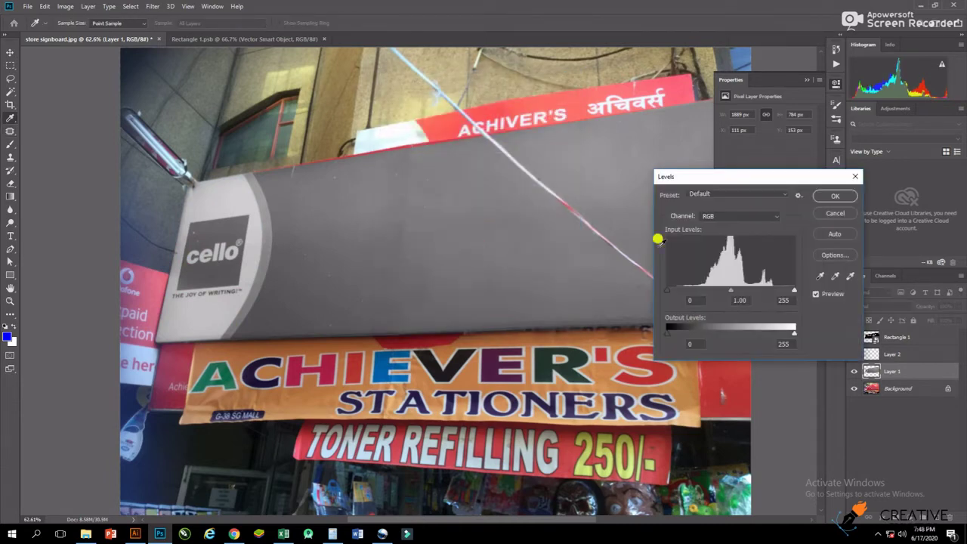
drag(788, 292, 704, 291)
drag(772, 289, 764, 289)
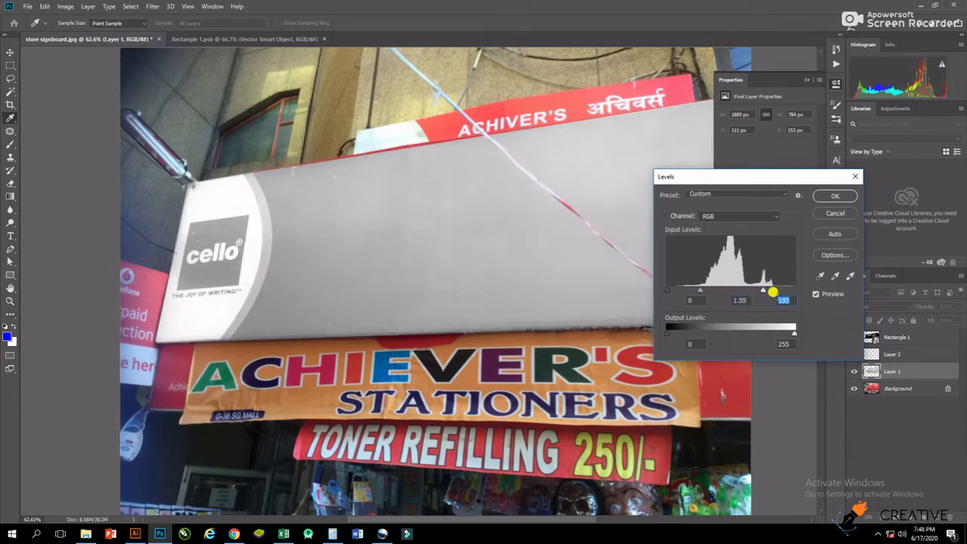
mouse_move(763, 290)
mouse_down()
mouse_move(743, 291)
mouse_move(752, 293)
mouse_up()
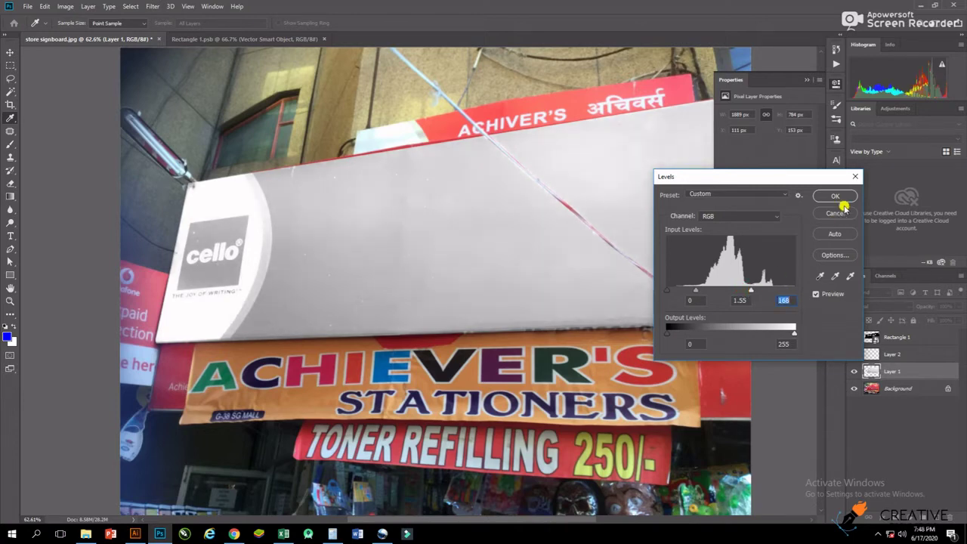
click(836, 196)
Step: Convert the wire Layer 2 to black and white
key(j)
click(892, 355)
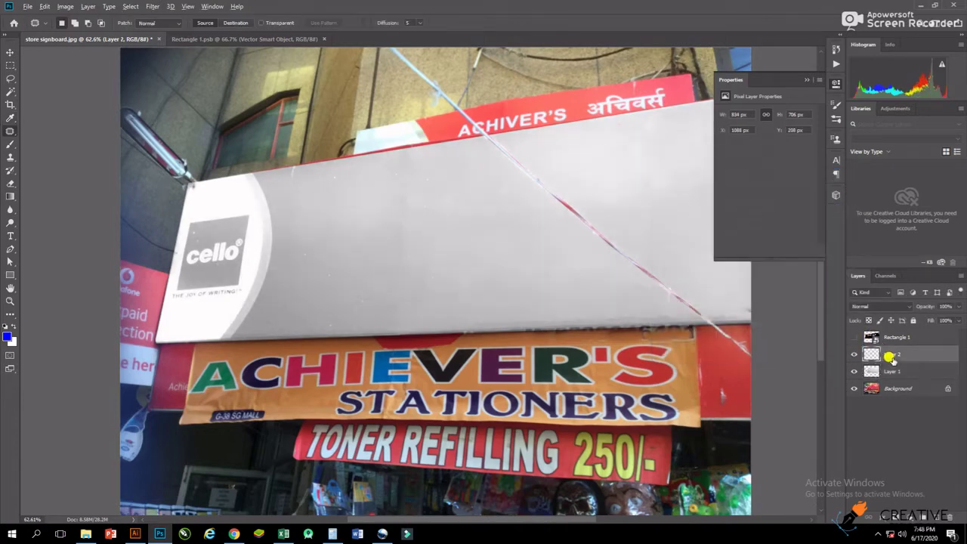
key(ctrl+alt+shift+b)
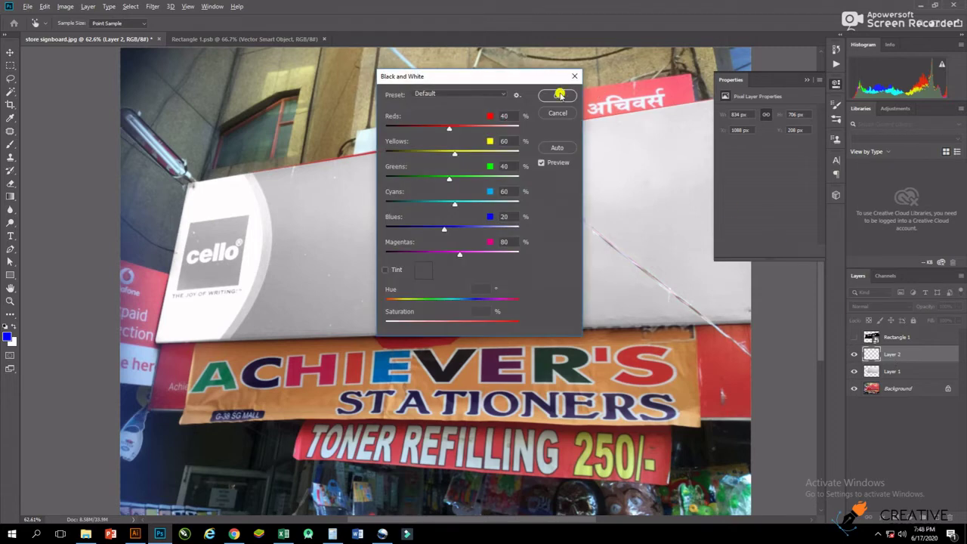
click(553, 97)
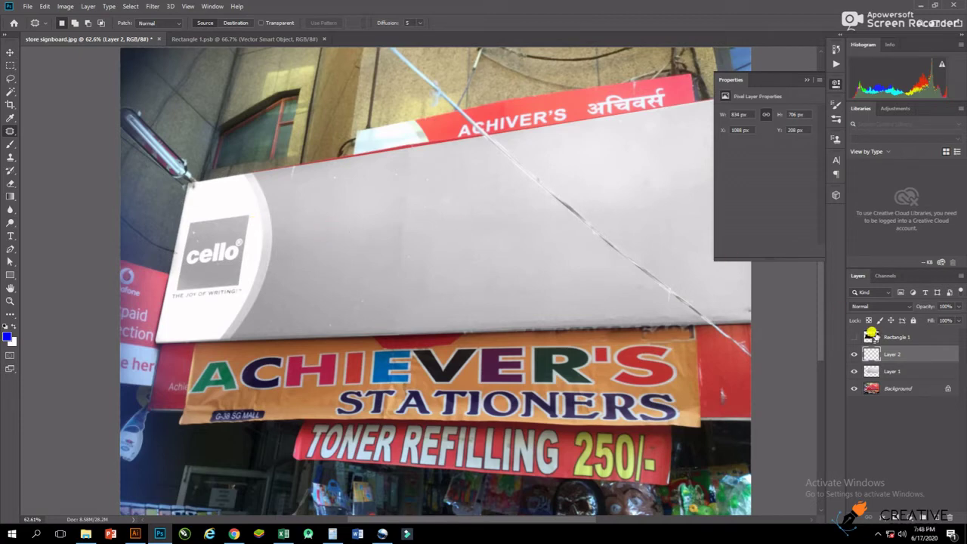
Step: Draw a Pen path around the cello logo and turn it into a selection
ctrl+click(872, 371)
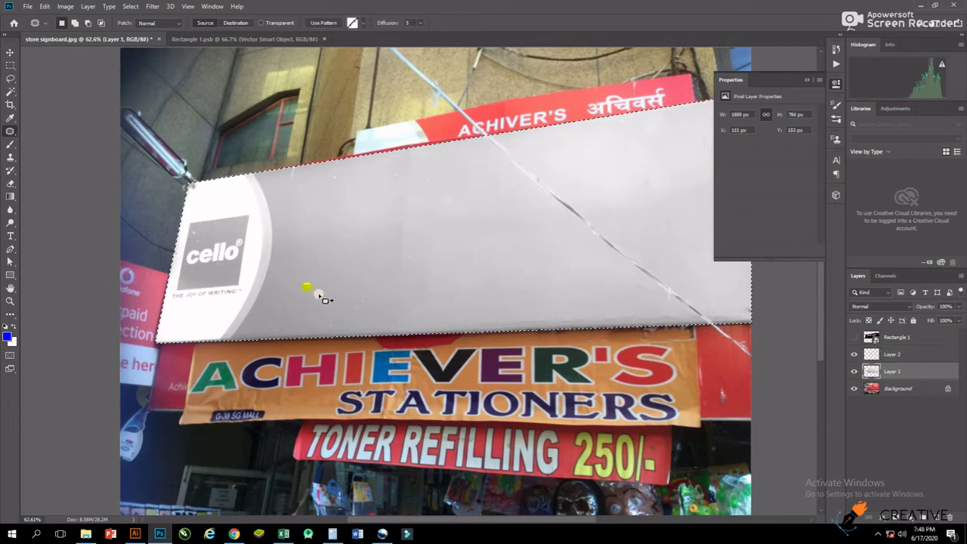
key(s)
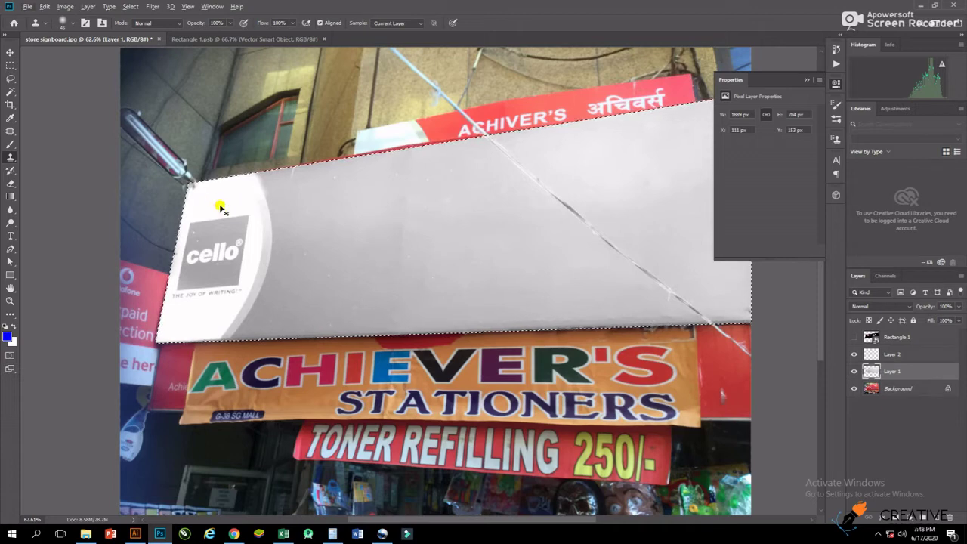
key(ctrl+d)
key(p)
mouse_move(208, 207)
mouse_down()
mouse_move(250, 207)
mouse_move(246, 299)
mouse_up()
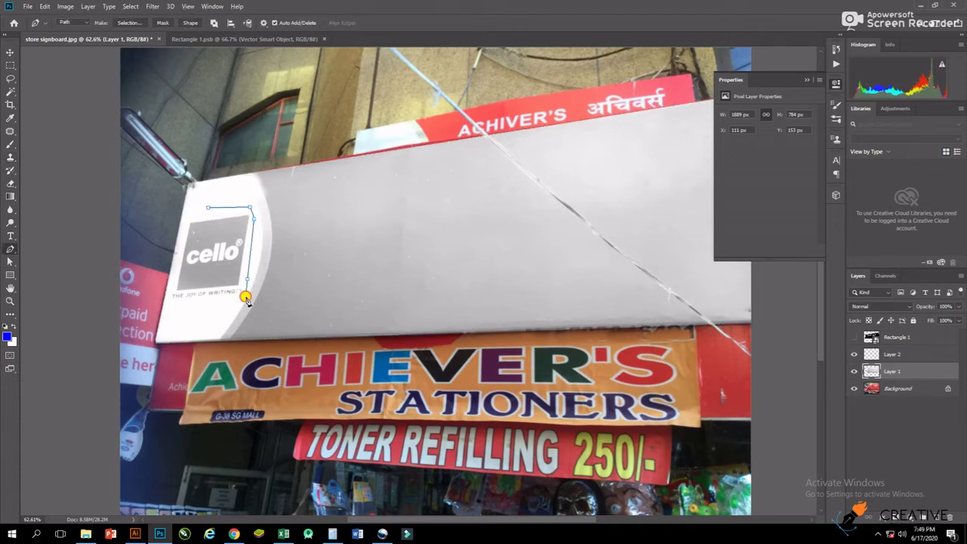
click(197, 308)
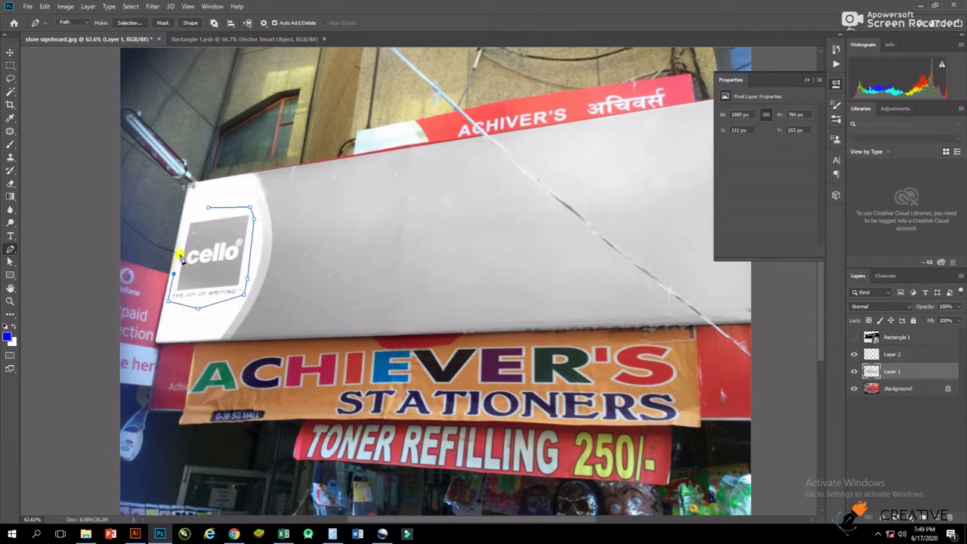
right_click(210, 212)
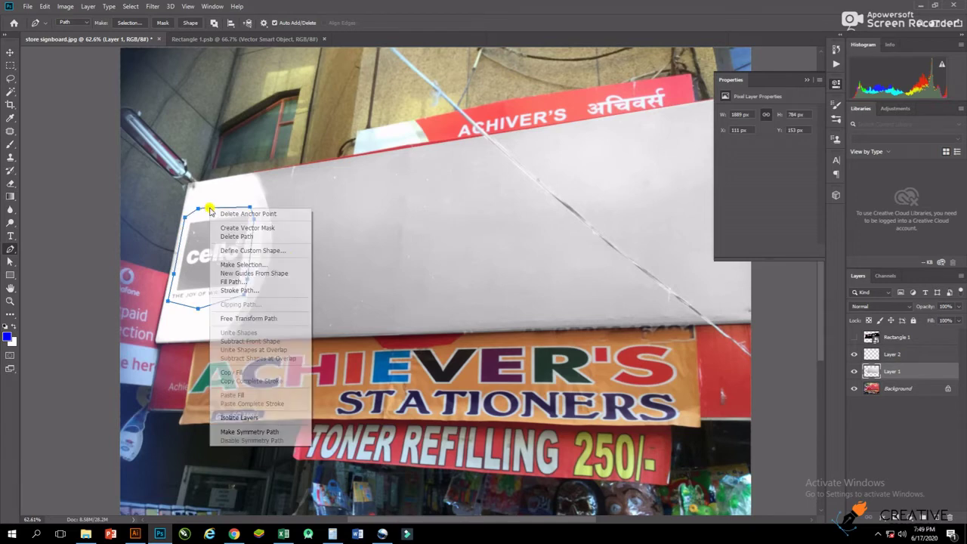
click(280, 263)
click(523, 147)
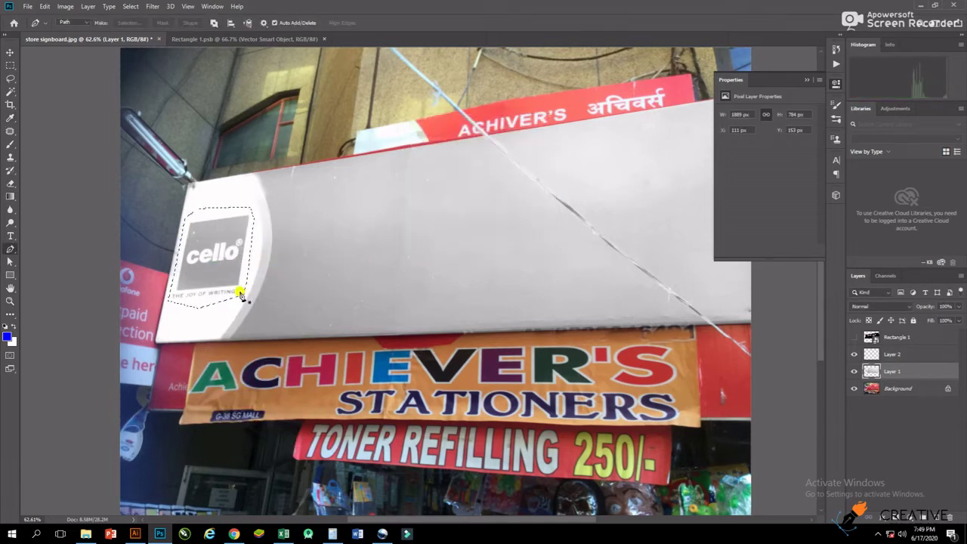
Step: Patch the cello logo away with plain board
key(j)
drag(237, 280, 358, 279)
key(ctrl+d)
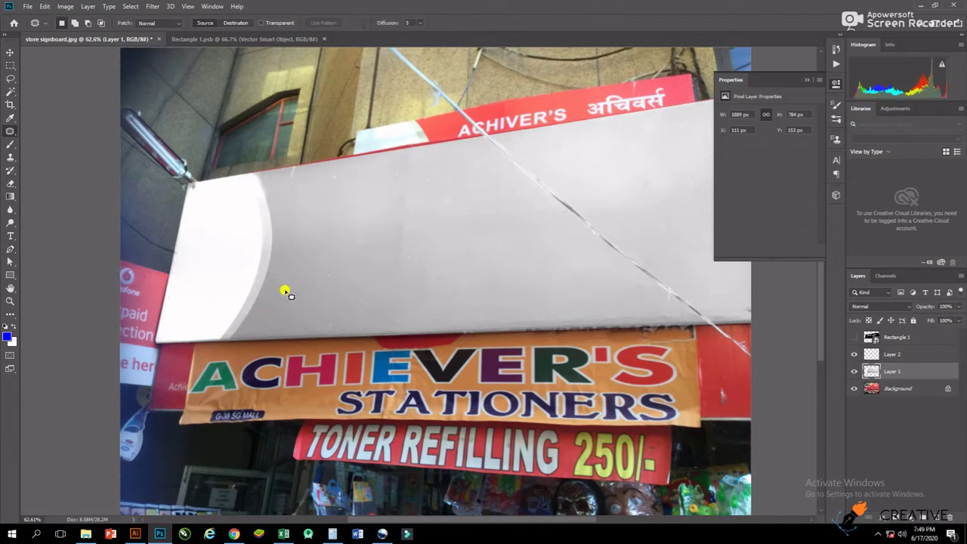
Step: Clone plain grey board over the white band at the left end and bottom-left corner
ctrl+click(872, 372)
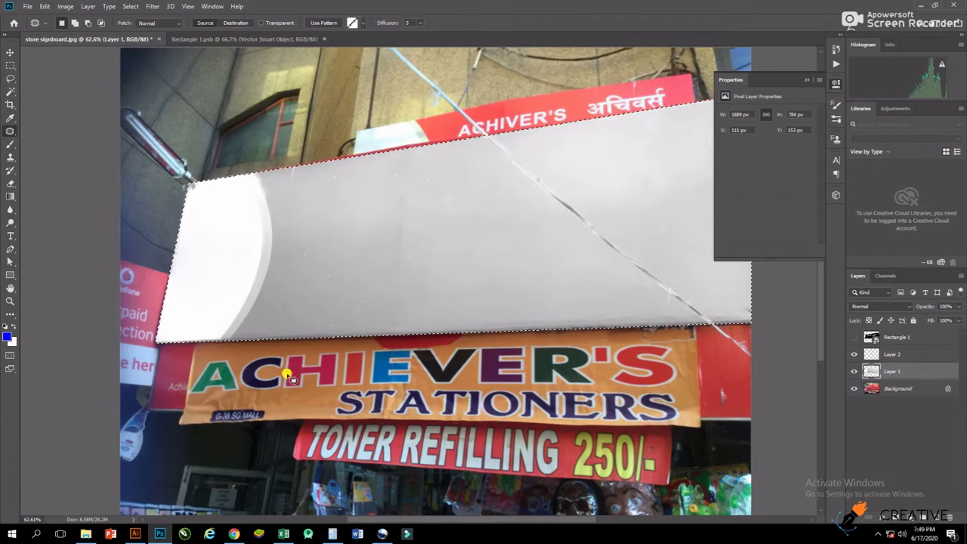
key(s)
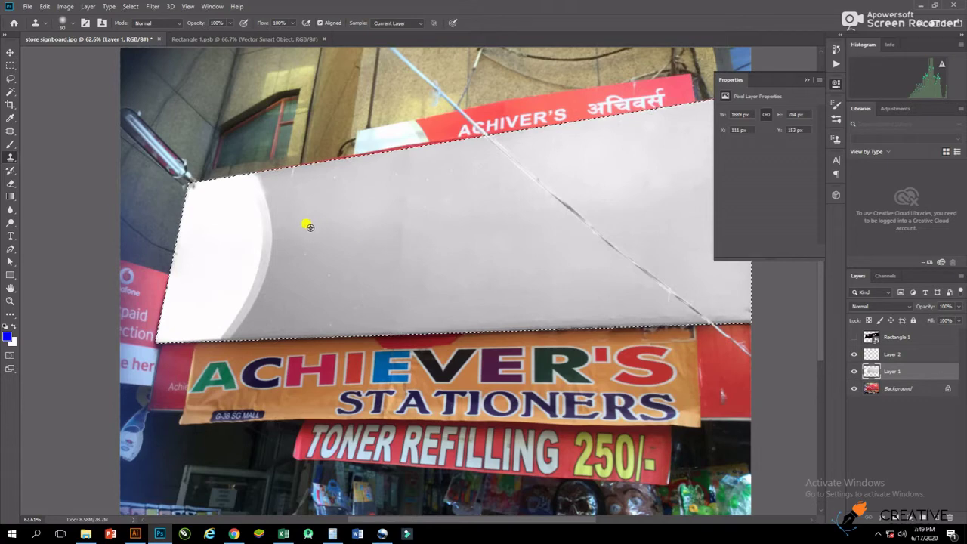
drag(270, 220, 250, 289)
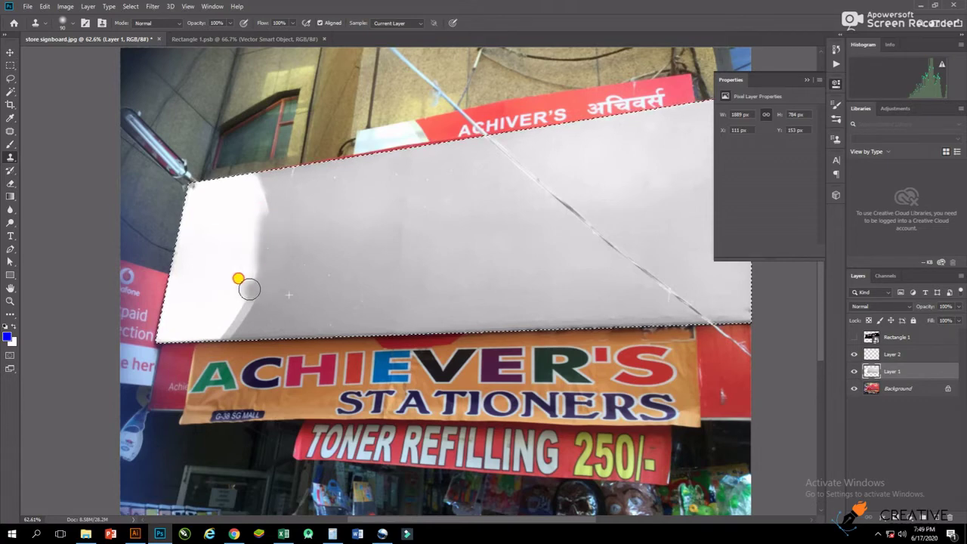
alt+click(299, 232)
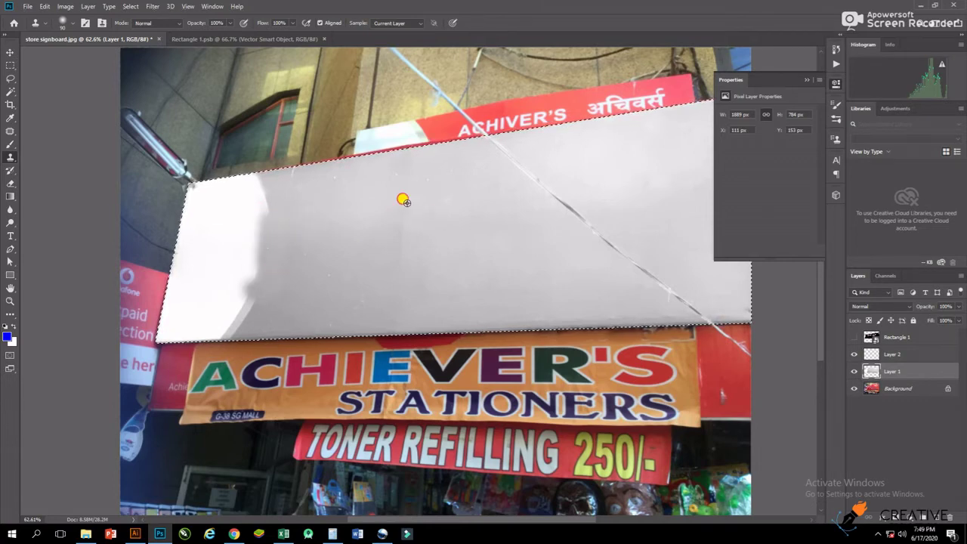
mouse_move(245, 188)
mouse_down()
mouse_move(194, 188)
mouse_move(214, 194)
mouse_up()
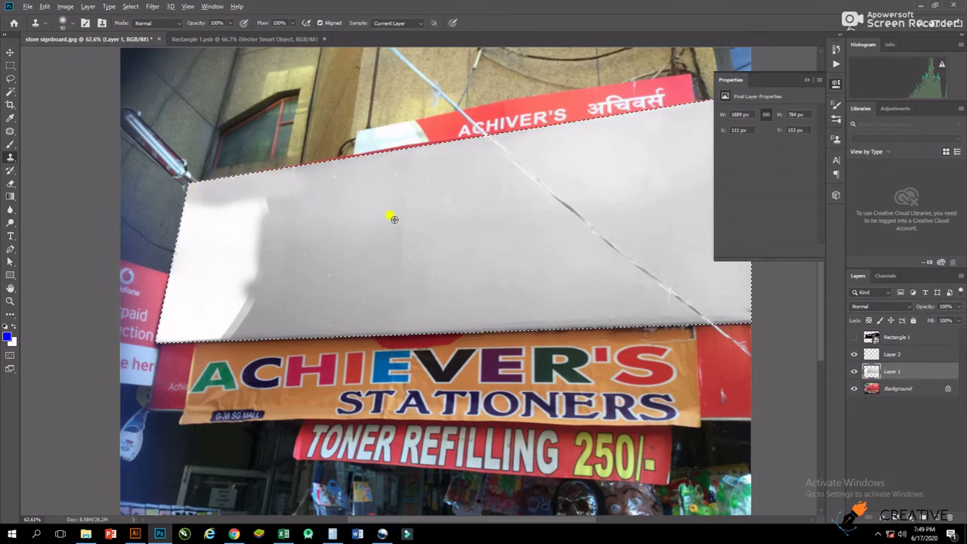
mouse_move(346, 212)
mouse_down()
mouse_move(255, 199)
mouse_move(255, 222)
mouse_move(298, 259)
mouse_move(253, 280)
mouse_move(276, 322)
mouse_move(179, 326)
mouse_up()
mouse_move(255, 332)
mouse_down()
mouse_move(168, 334)
mouse_move(332, 331)
mouse_up()
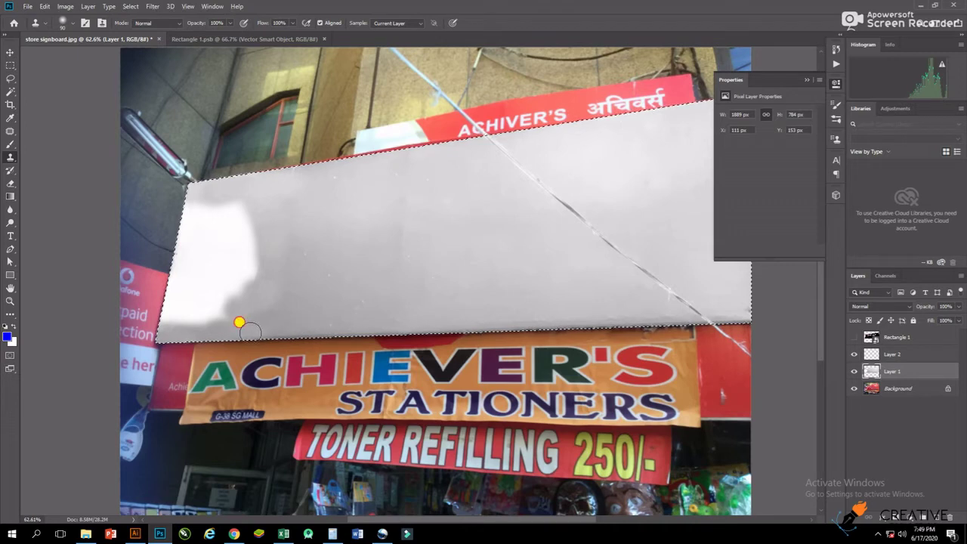
mouse_move(239, 324)
mouse_down()
mouse_move(265, 324)
mouse_move(180, 326)
mouse_move(319, 337)
mouse_move(172, 339)
mouse_move(210, 340)
mouse_move(210, 316)
mouse_move(179, 303)
mouse_move(156, 307)
mouse_move(186, 264)
mouse_move(164, 272)
mouse_move(184, 205)
mouse_move(199, 190)
mouse_move(249, 276)
mouse_move(229, 290)
mouse_move(218, 259)
mouse_move(207, 309)
mouse_up()
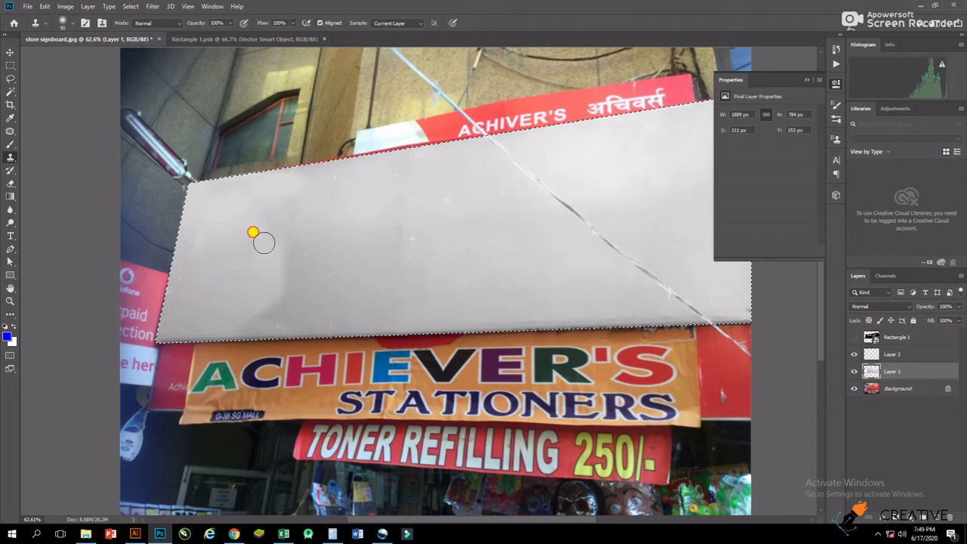
Step: Deselect, then patch the blotchy areas of the blank signboard with clean board
key(ctrl+d)
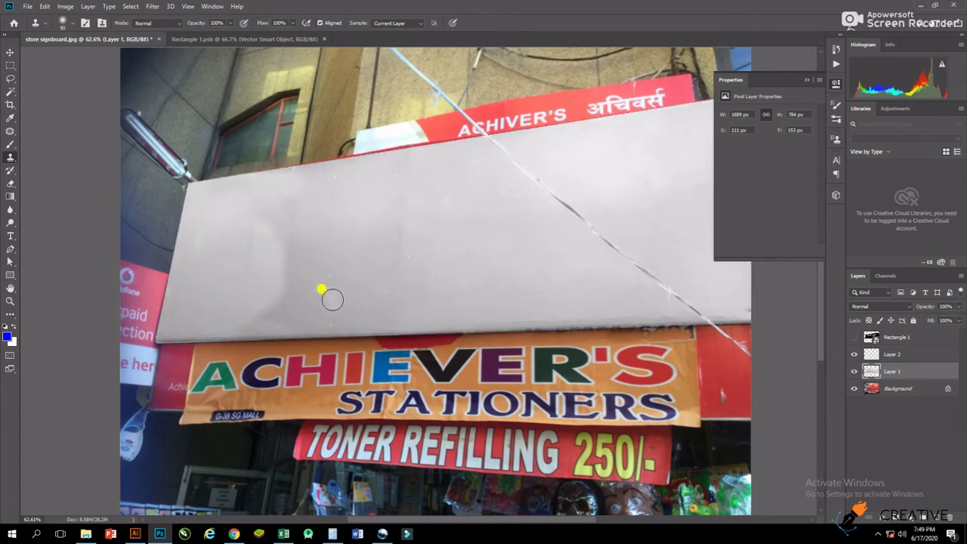
key(j)
mouse_move(299, 315)
mouse_down()
mouse_move(250, 326)
mouse_move(234, 216)
mouse_move(335, 272)
mouse_move(302, 313)
mouse_up()
drag(309, 276, 455, 267)
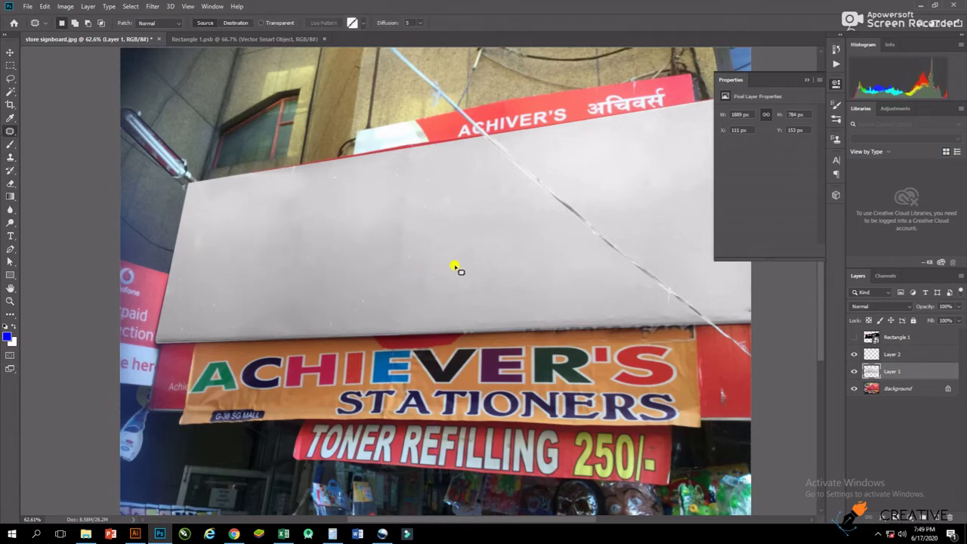
mouse_move(363, 295)
mouse_down()
mouse_move(307, 292)
mouse_move(335, 252)
mouse_move(393, 272)
mouse_move(384, 224)
mouse_move(420, 225)
mouse_move(391, 268)
mouse_move(456, 277)
mouse_up()
scroll(460, 248, down, 3)
scroll(504, 250, up, 2)
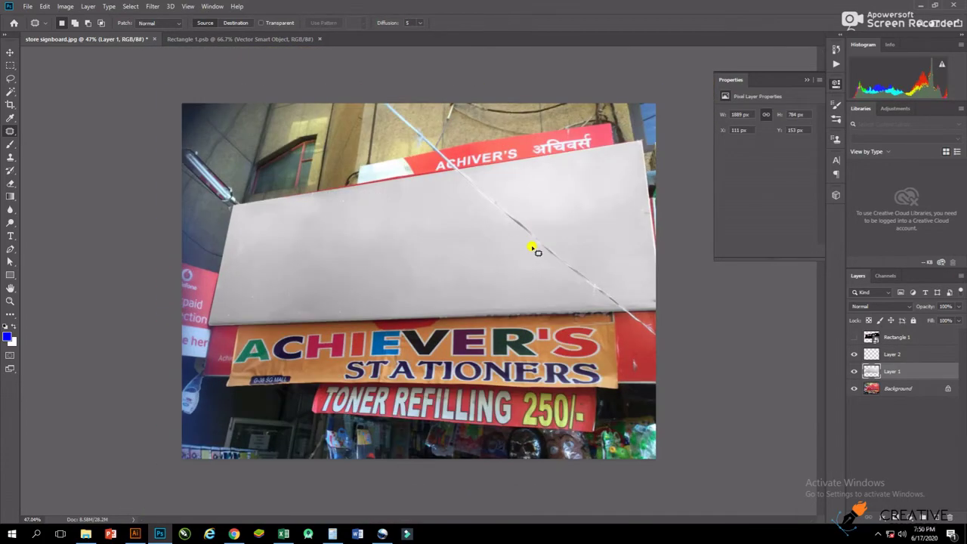
Step: Save the work as a Photoshop document named store signboard, keeping maximum compatibility
key(ctrl+shift+s)
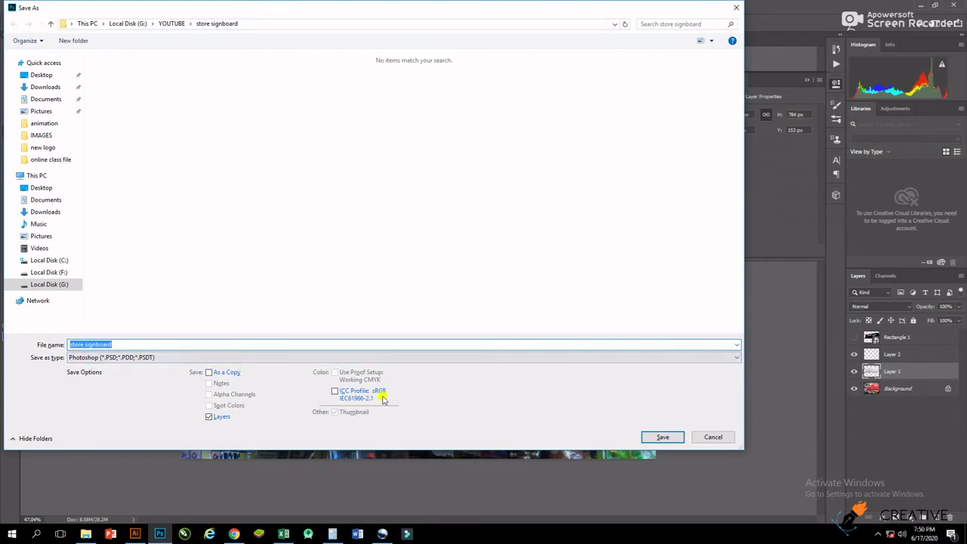
click(659, 436)
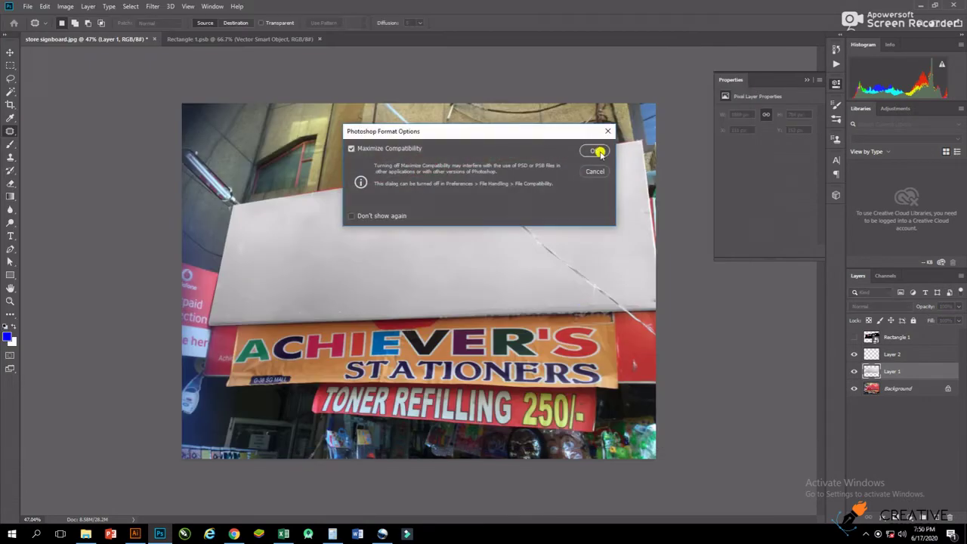
click(596, 151)
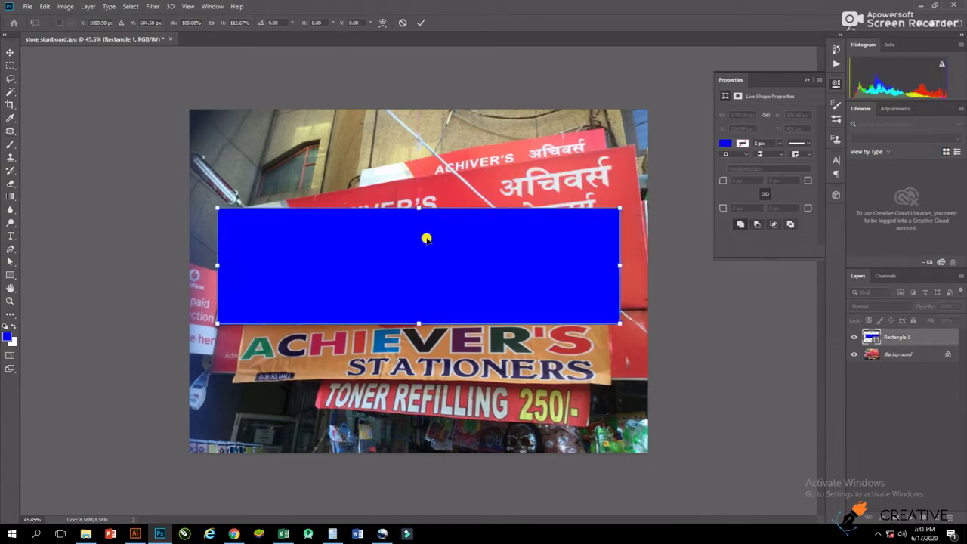
Step: Raise the blue rectangle's top edge slightly and convert Rectangle 1 to a smart object
drag(418, 210, 418, 207)
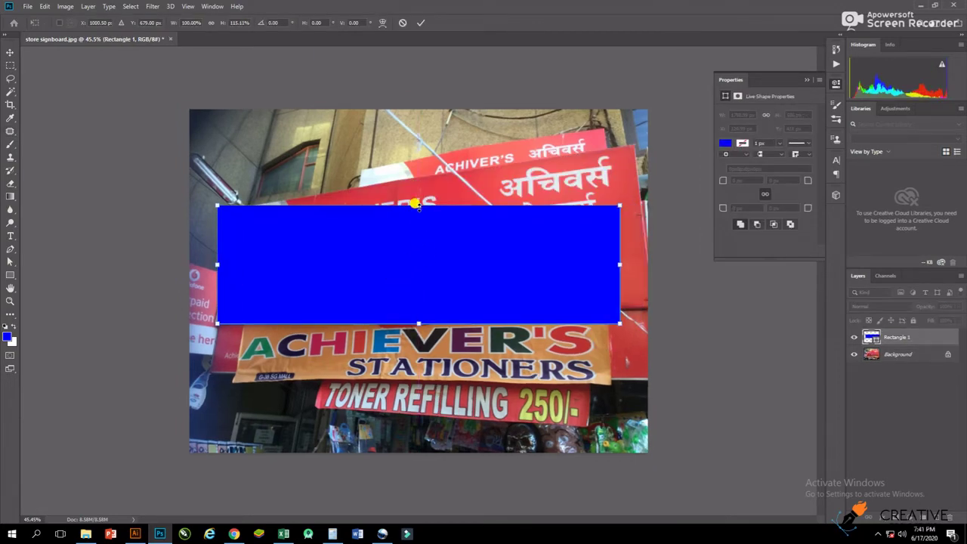
key(Return)
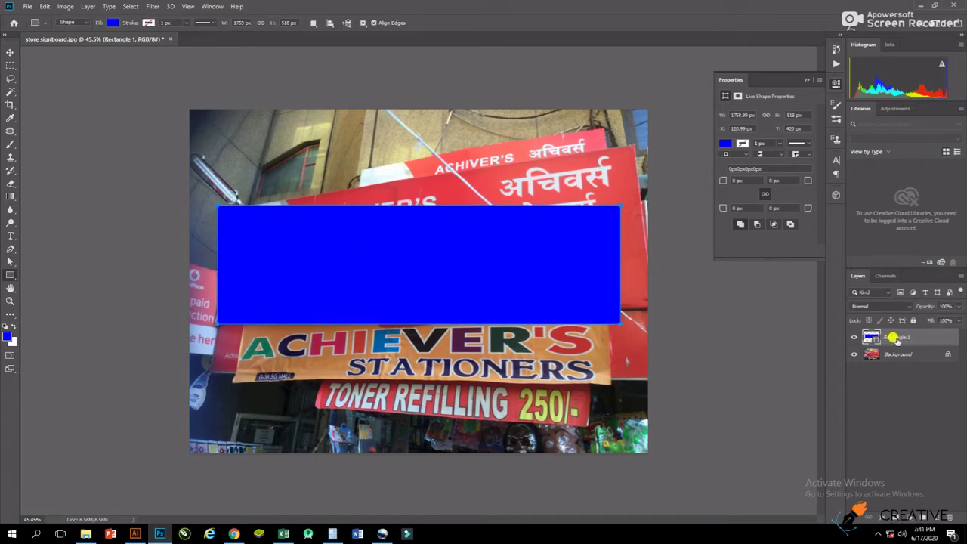
right_click(934, 339)
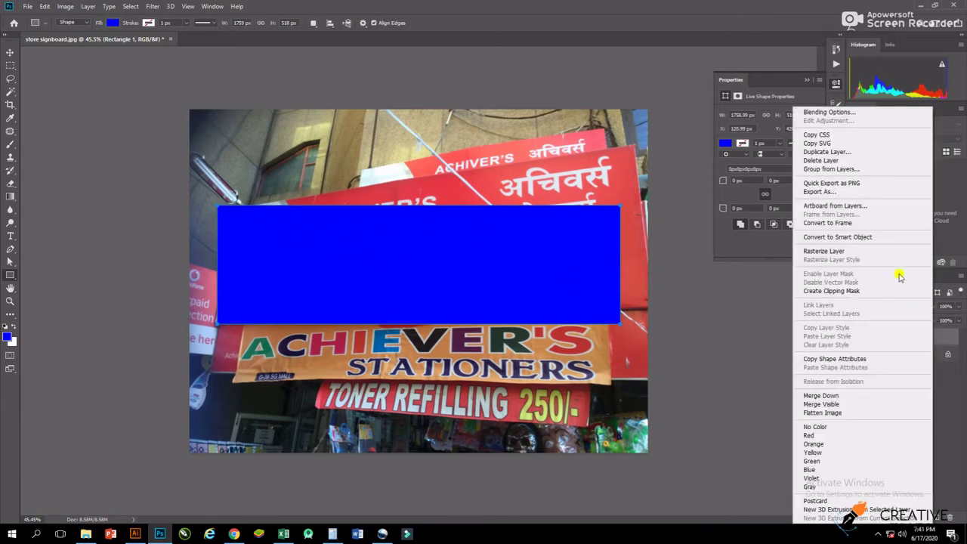
click(860, 240)
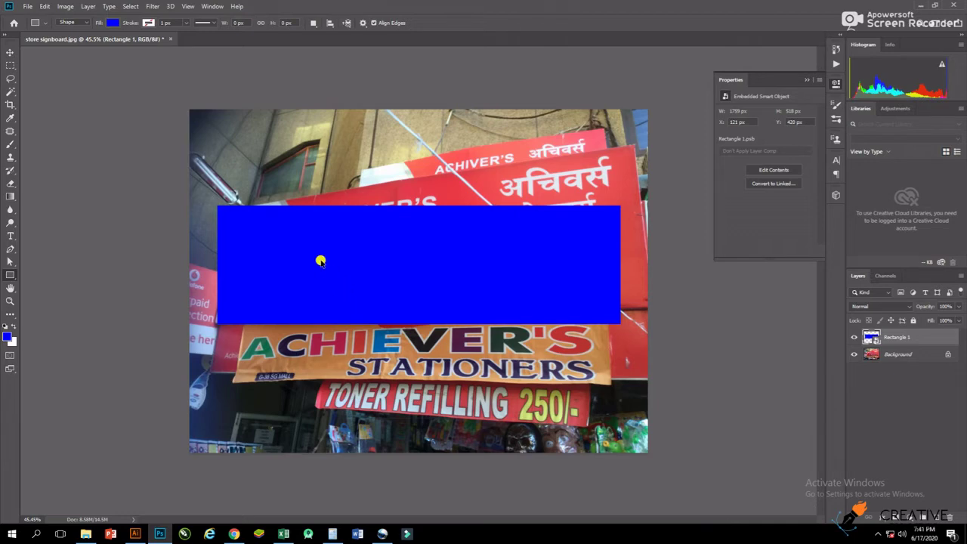
Step: With the Move tool, begin a free transform on the Rectangle 1 smart object
click(45, 7)
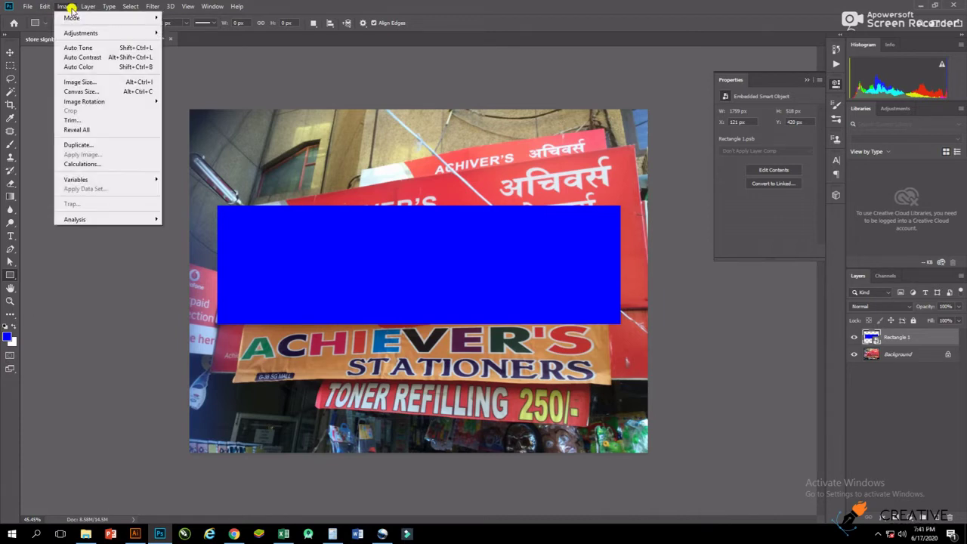
click(71, 7)
click(27, 7)
click(6, 54)
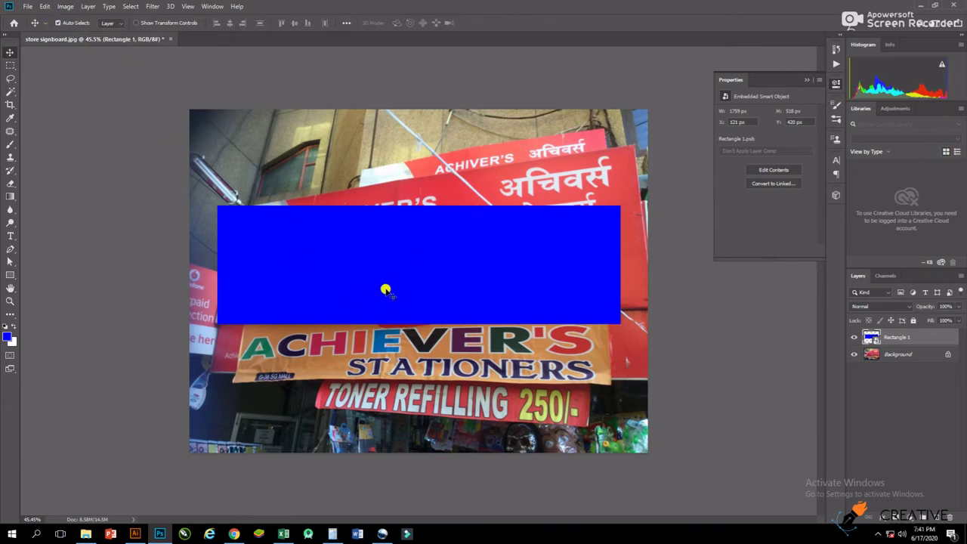
click(138, 23)
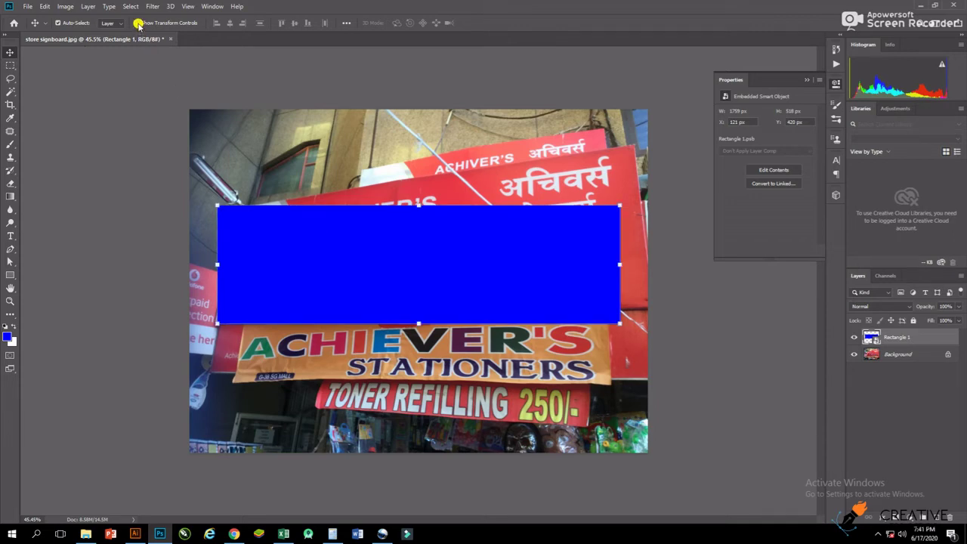
click(139, 24)
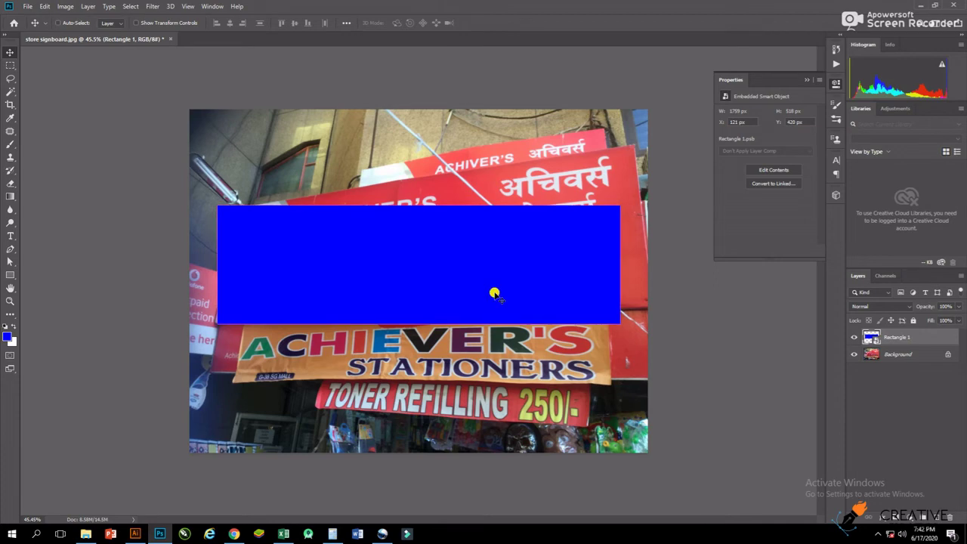
key(ctrl+t)
Step: Switch the transform to Distort and drag all four corners roughly onto the old signboard
right_click(415, 252)
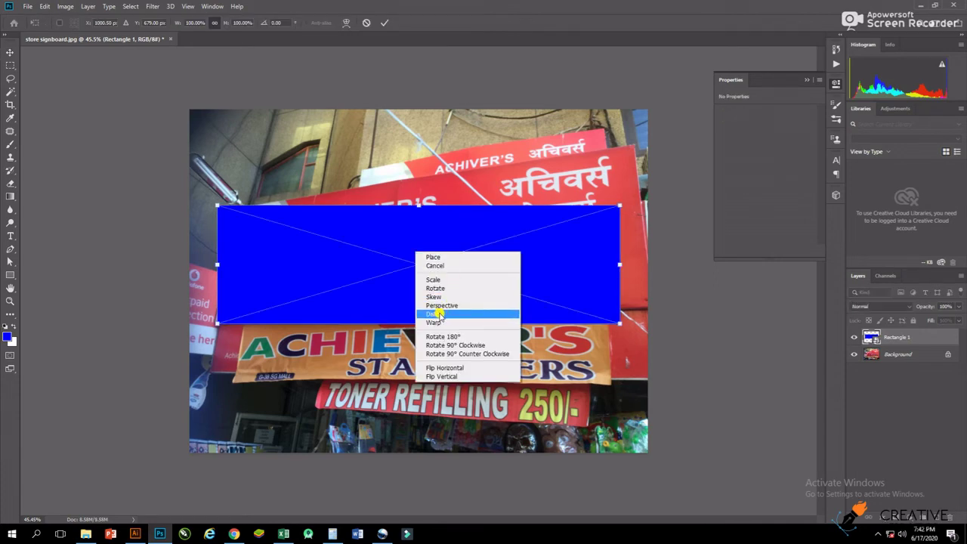
click(435, 314)
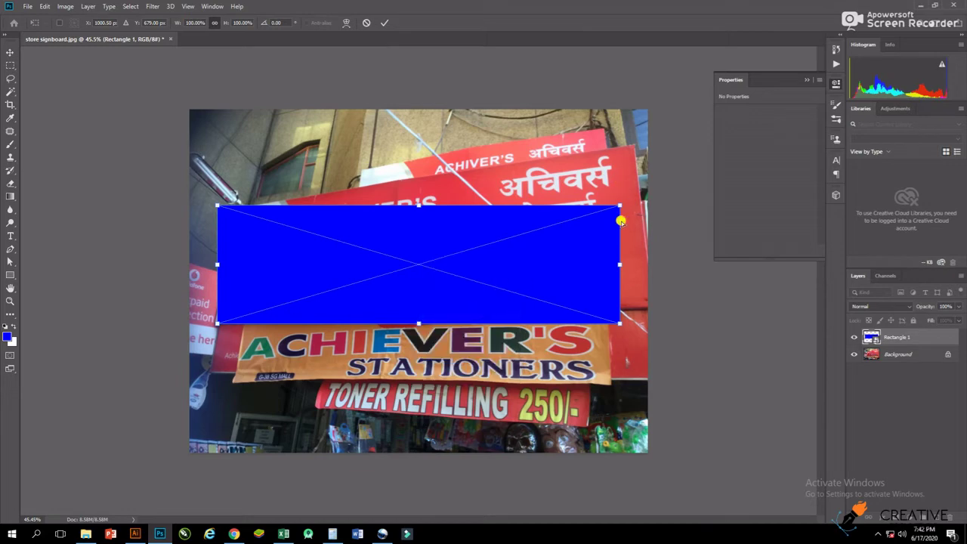
drag(619, 205, 632, 145)
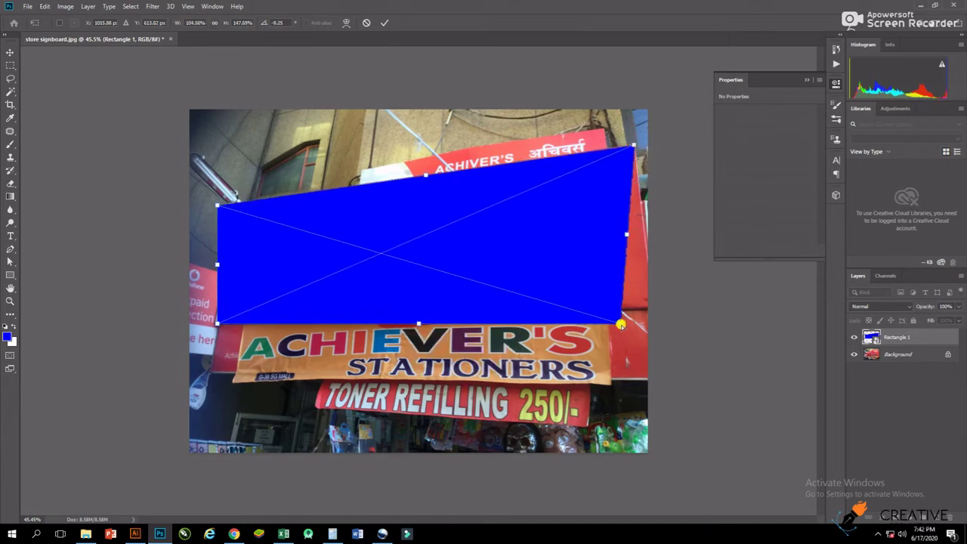
mouse_move(619, 325)
mouse_down()
mouse_move(652, 309)
mouse_move(643, 301)
mouse_move(652, 309)
mouse_up()
drag(217, 328, 215, 321)
drag(217, 207, 238, 208)
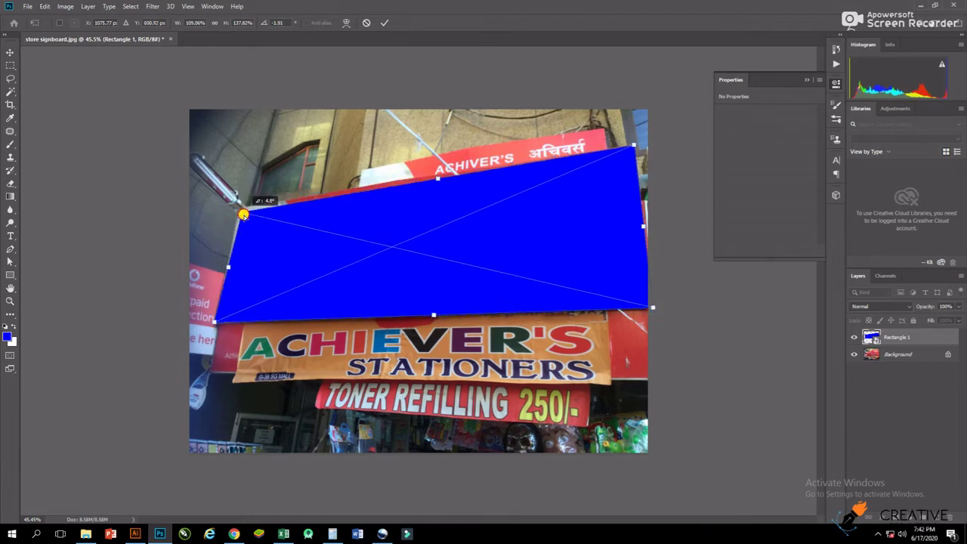
Step: Zoom in to fine-tune the top-left, bottom-left and top-right corners, then apply the distortion
scroll(239, 207, up, 3)
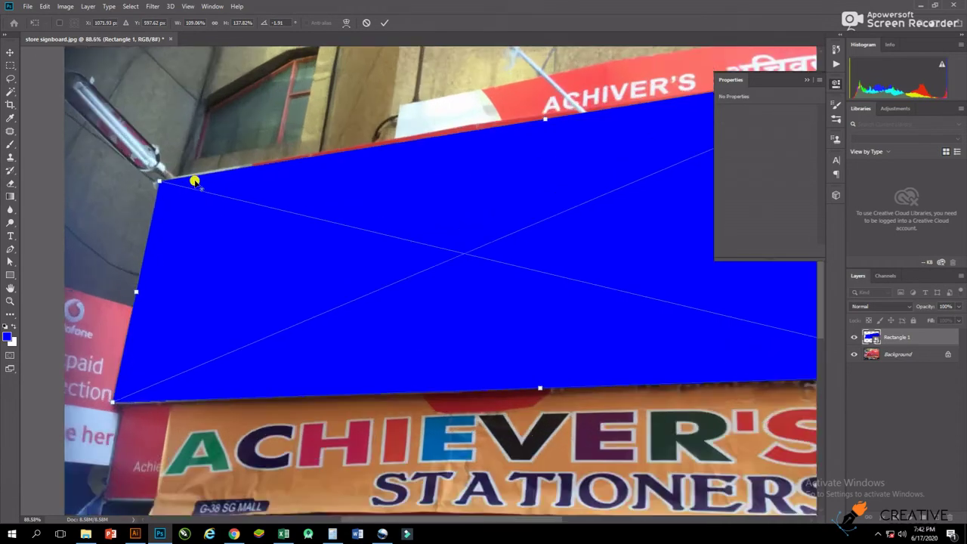
scroll(189, 193, up, 2)
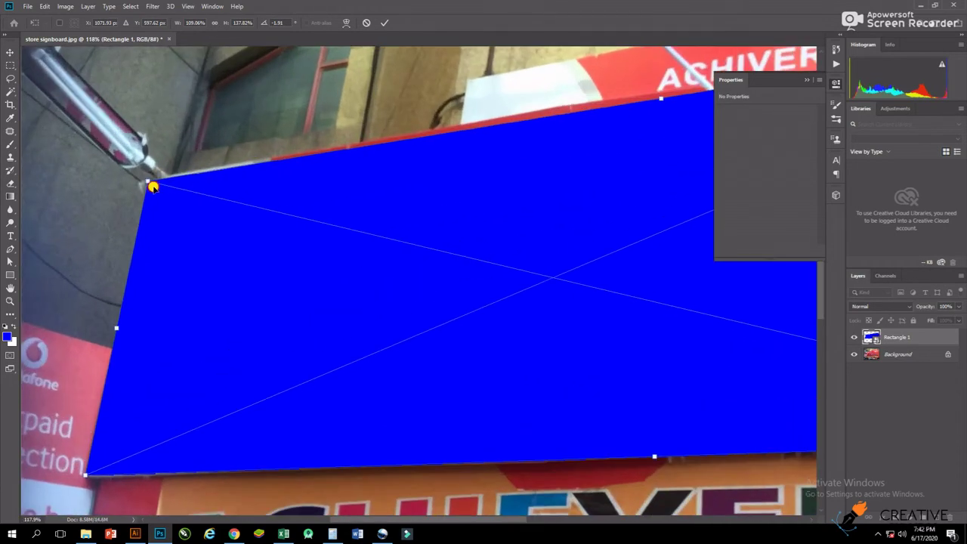
mouse_move(145, 180)
mouse_down()
mouse_move(156, 181)
mouse_move(148, 176)
mouse_up()
scroll(159, 278, down, 3)
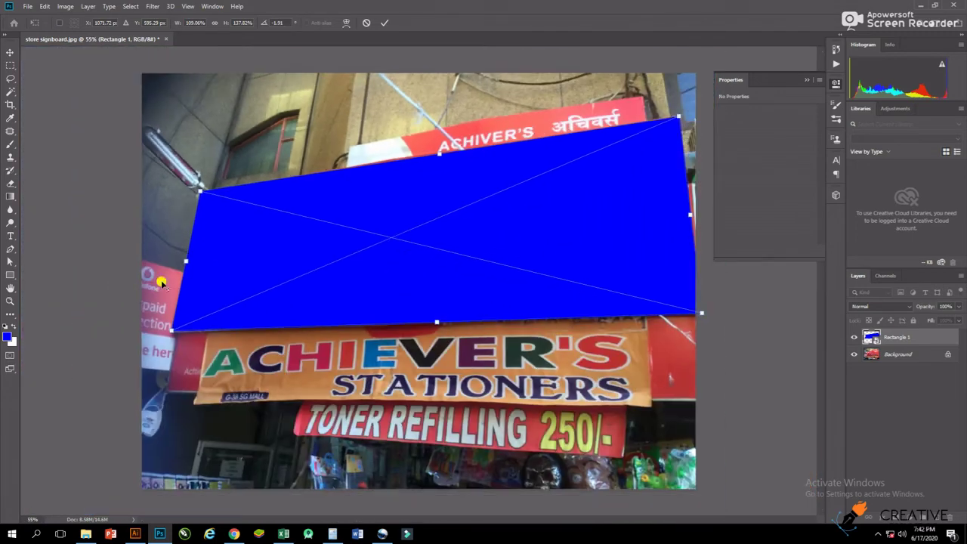
scroll(155, 367, up, 3)
scroll(118, 333, up, 1)
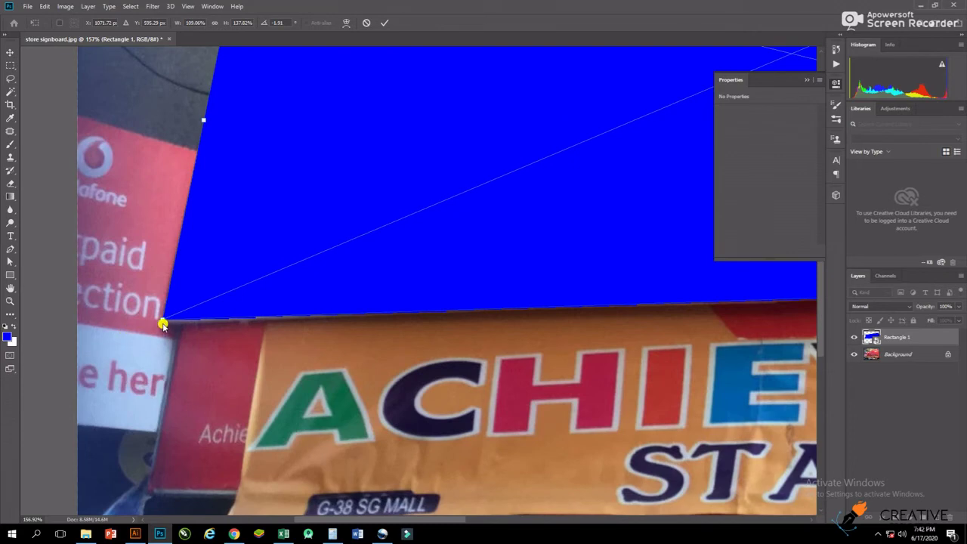
drag(161, 319, 162, 325)
scroll(161, 326, down, 1)
scroll(153, 330, down, 2)
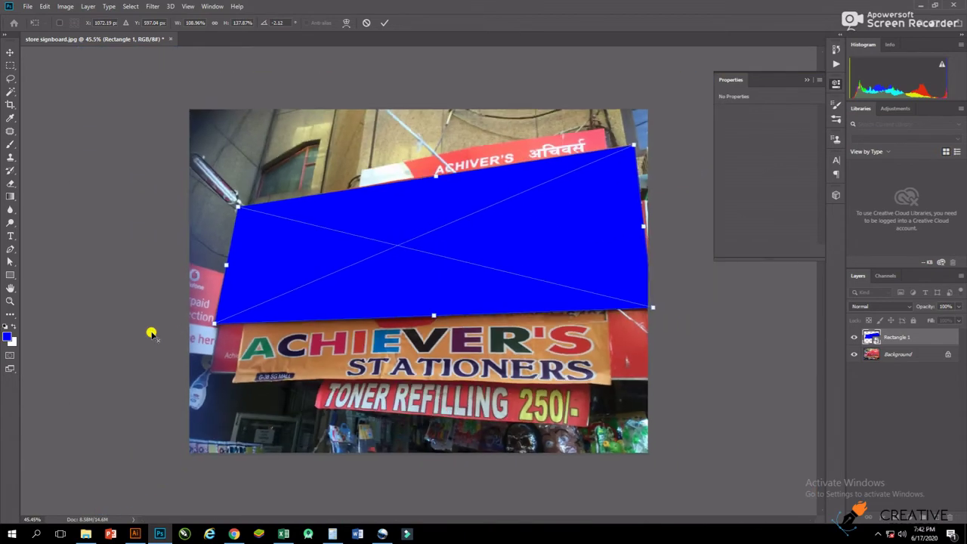
scroll(699, 68, up, 2)
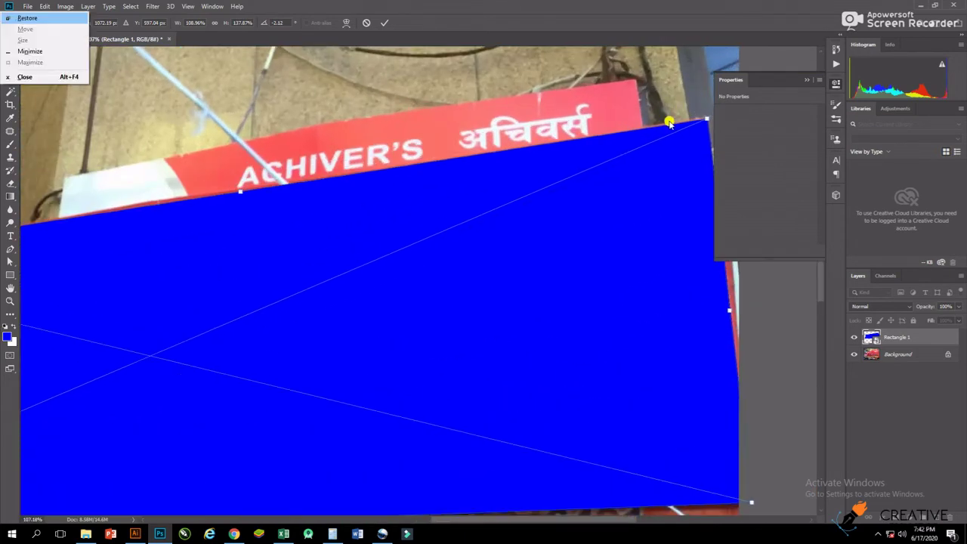
scroll(665, 121, up, 1)
scroll(624, 127, right, 1)
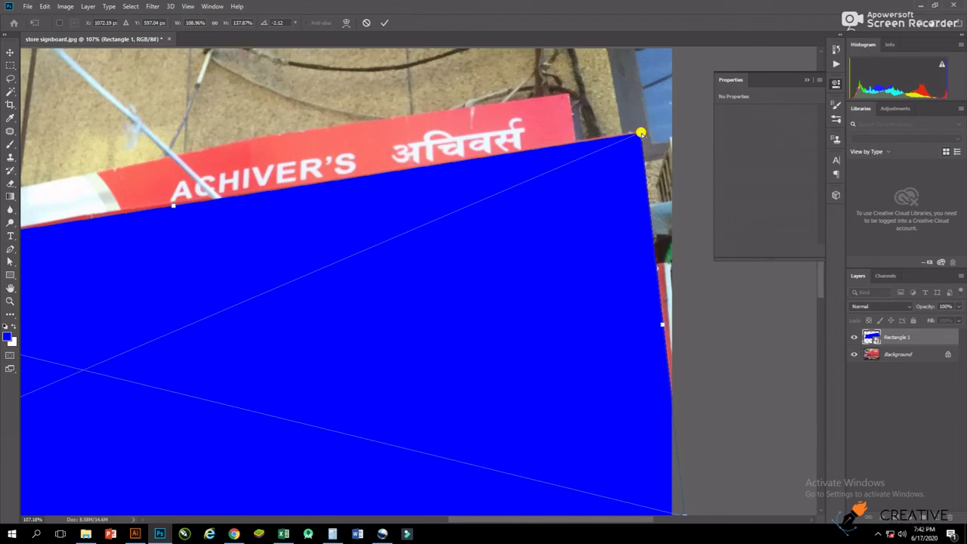
drag(640, 134, 641, 129)
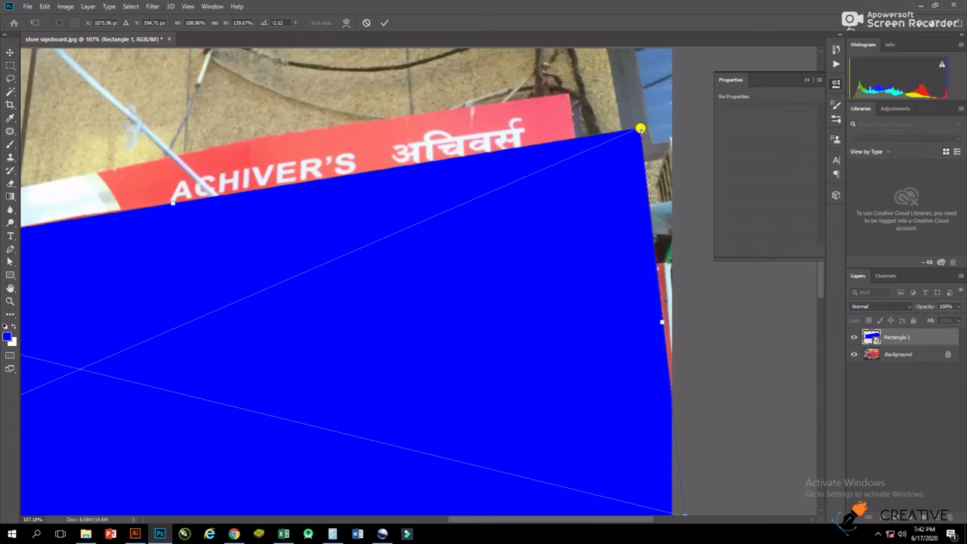
key(Return)
scroll(383, 205, down, 2)
Step: Open Rectangle 1's embedded contents and change the rectangle fill to black #000000
scroll(384, 207, down, 1)
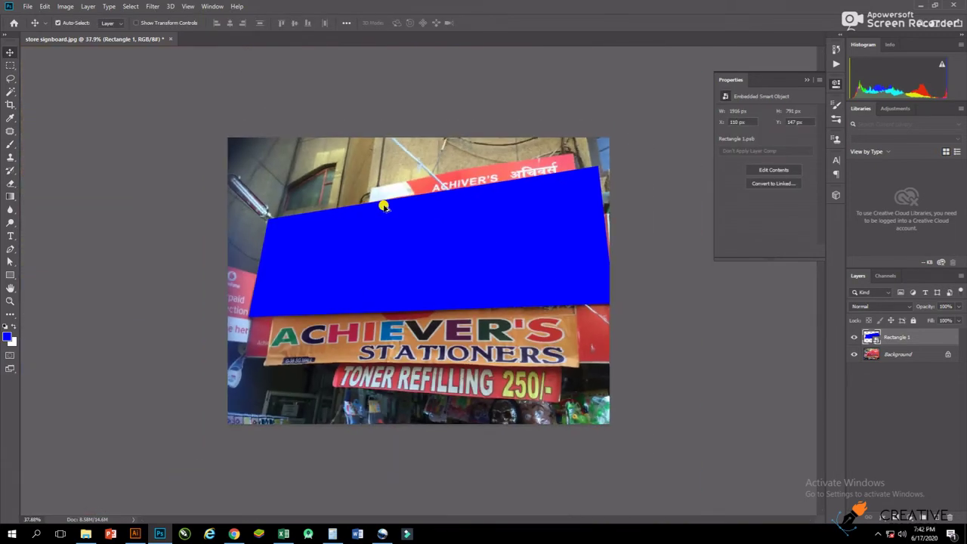
scroll(384, 206, down, 1)
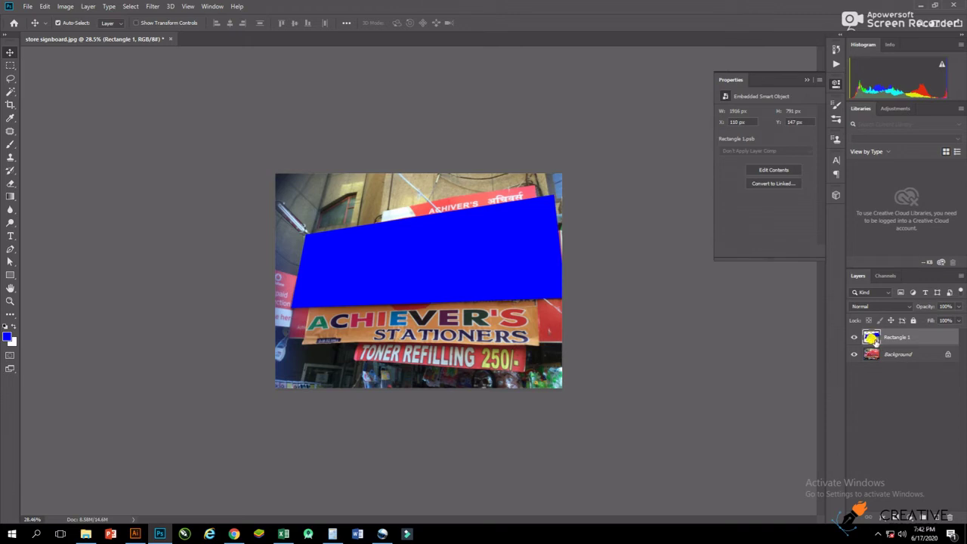
double_click(870, 337)
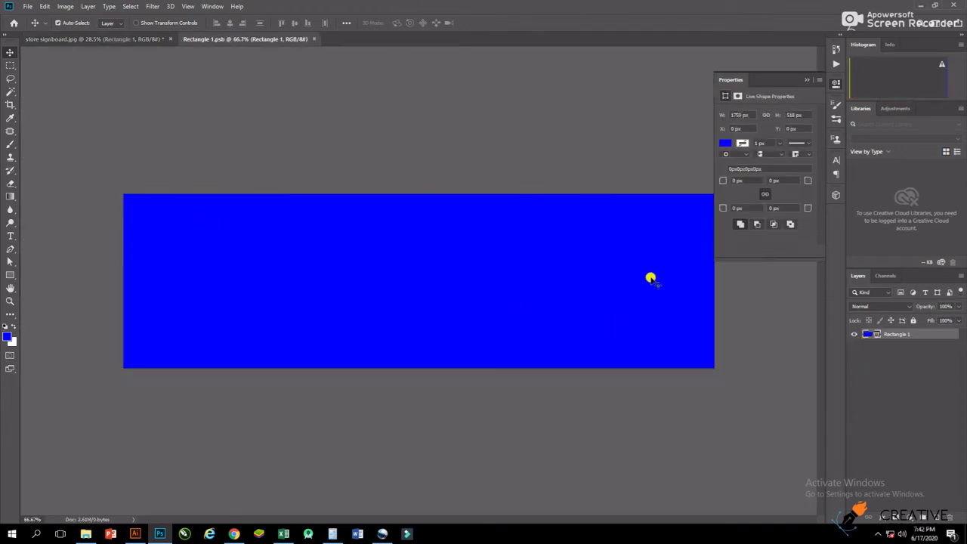
click(134, 535)
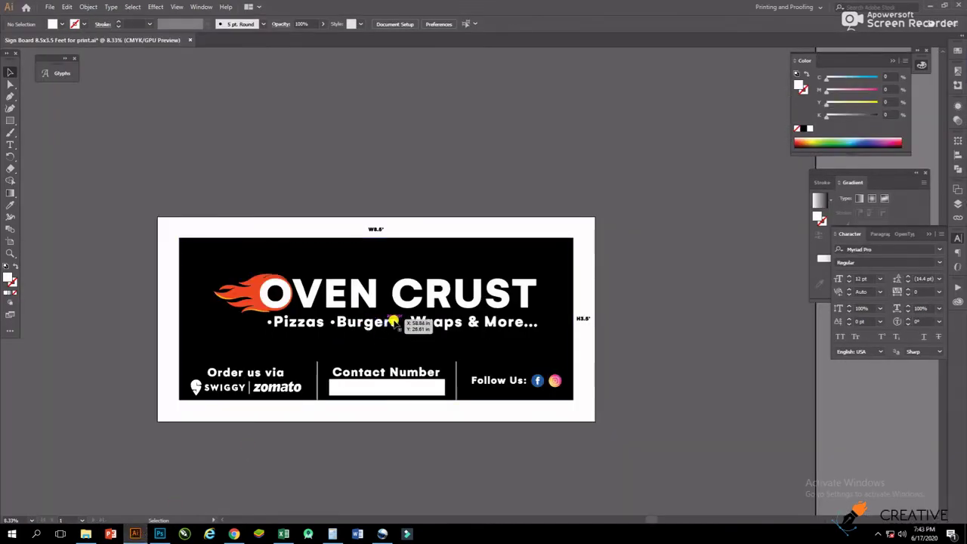
key(alt+Tab)
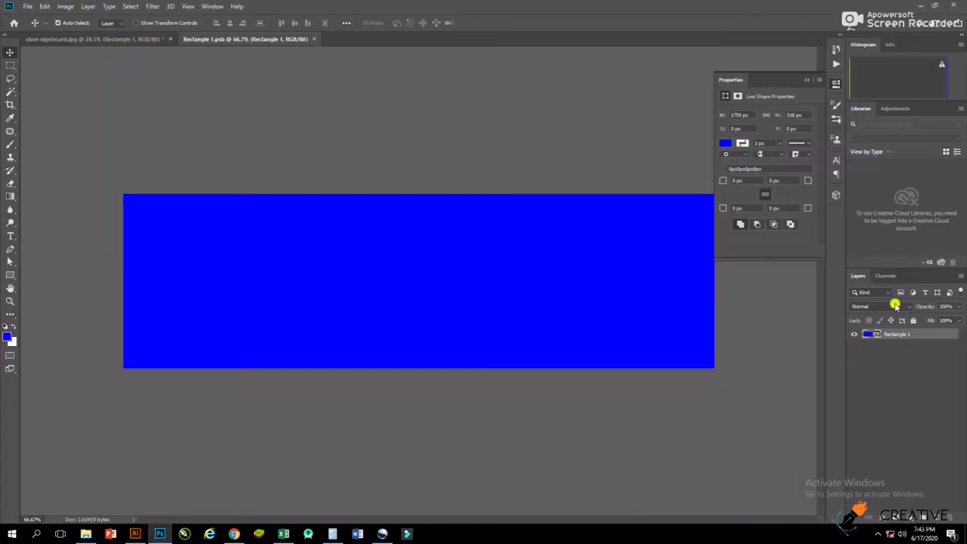
double_click(874, 335)
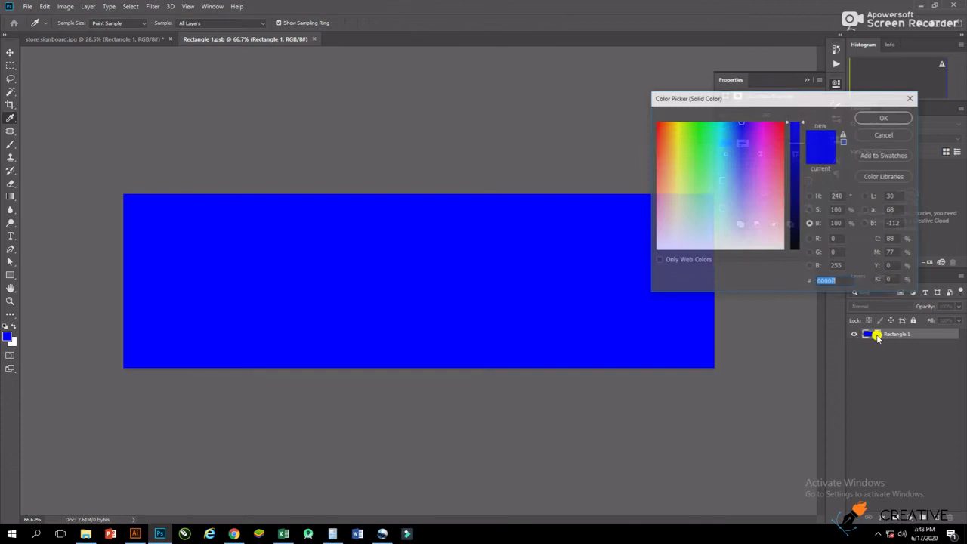
click(793, 252)
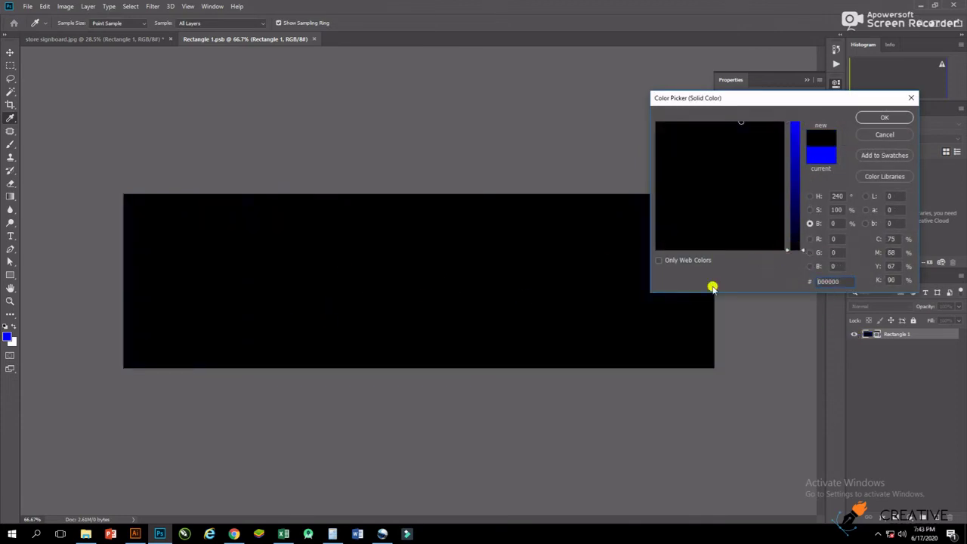
click(882, 117)
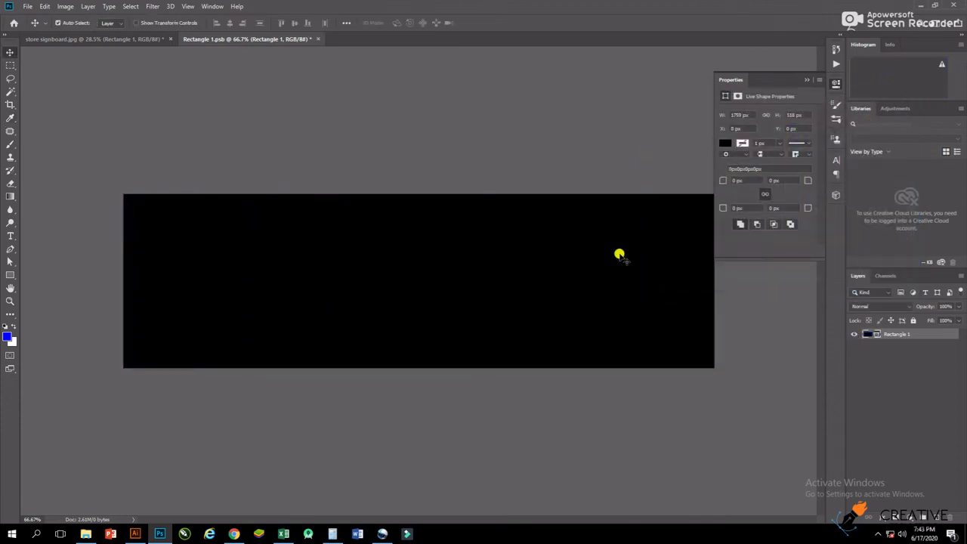
Step: Select the OVEN CRUST headline group in the Illustrator sign design
key(alt+Tab)
click(311, 302)
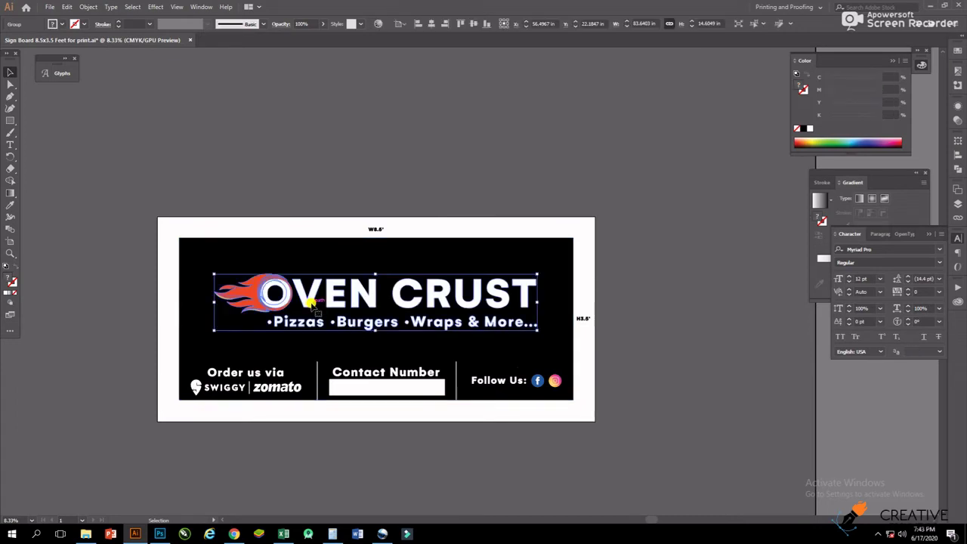
key(alt+Tab)
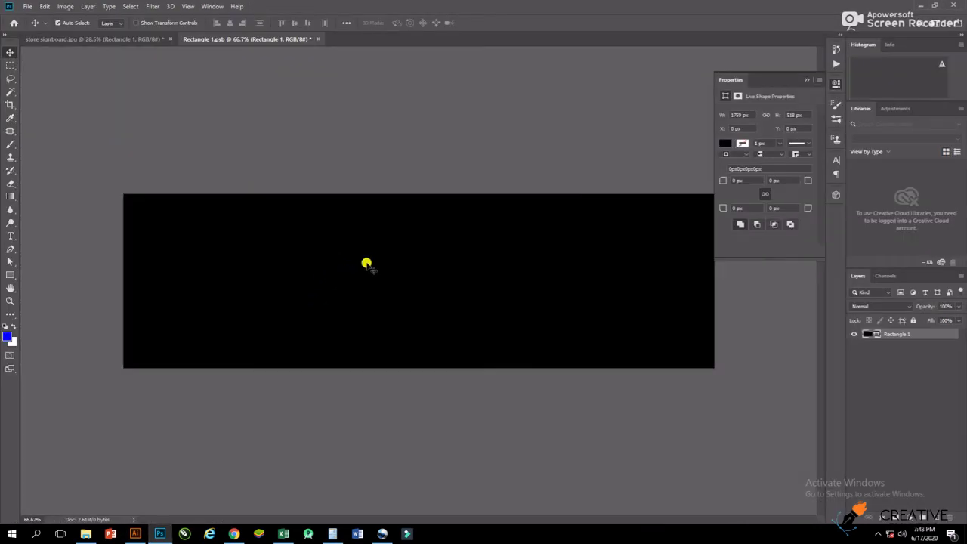
Step: Paste, shrink and raise the OVEN CRUST headline on the black rectangle, then select Illustrator's bottom info row
key(ctrl+v)
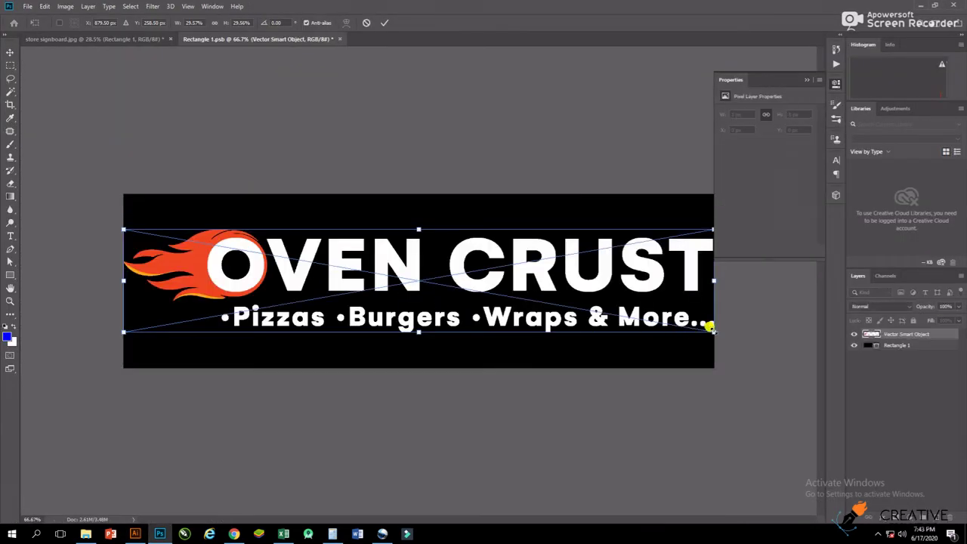
mouse_move(710, 329)
mouse_down()
mouse_move(684, 311)
mouse_move(615, 295)
mouse_up()
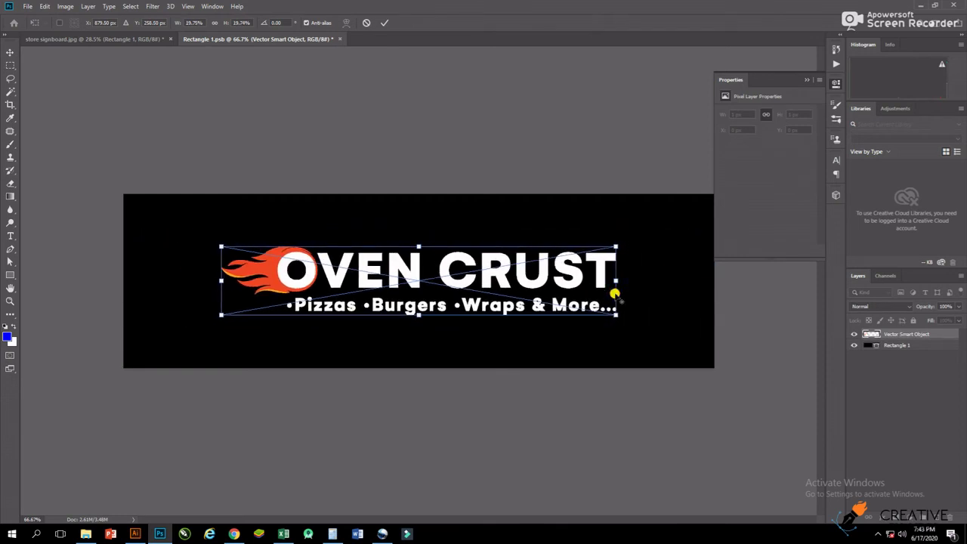
drag(481, 284, 488, 261)
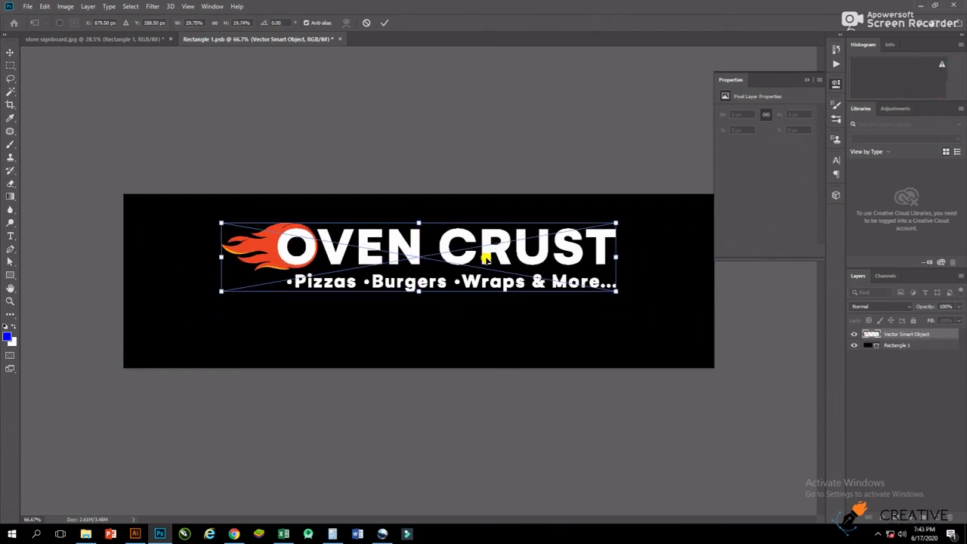
key(Return)
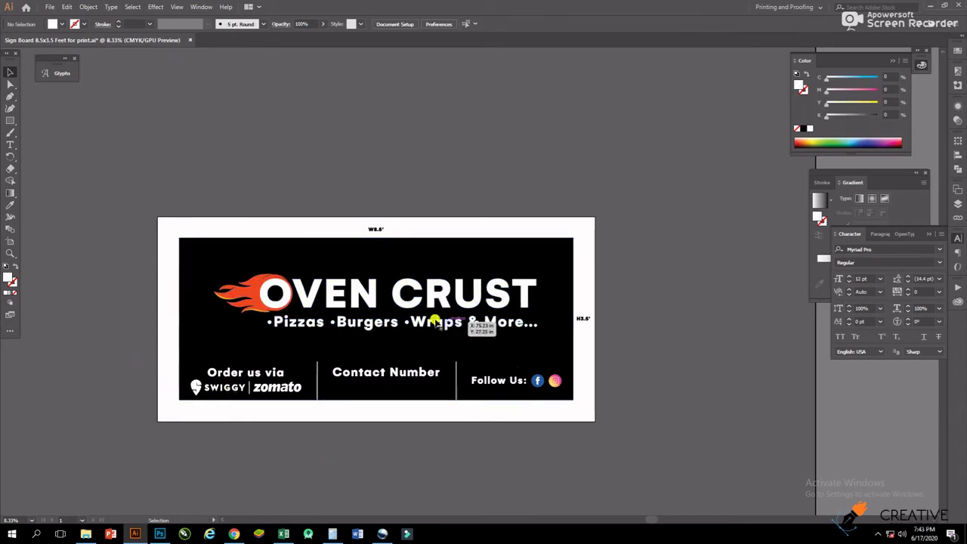
drag(144, 357, 571, 404)
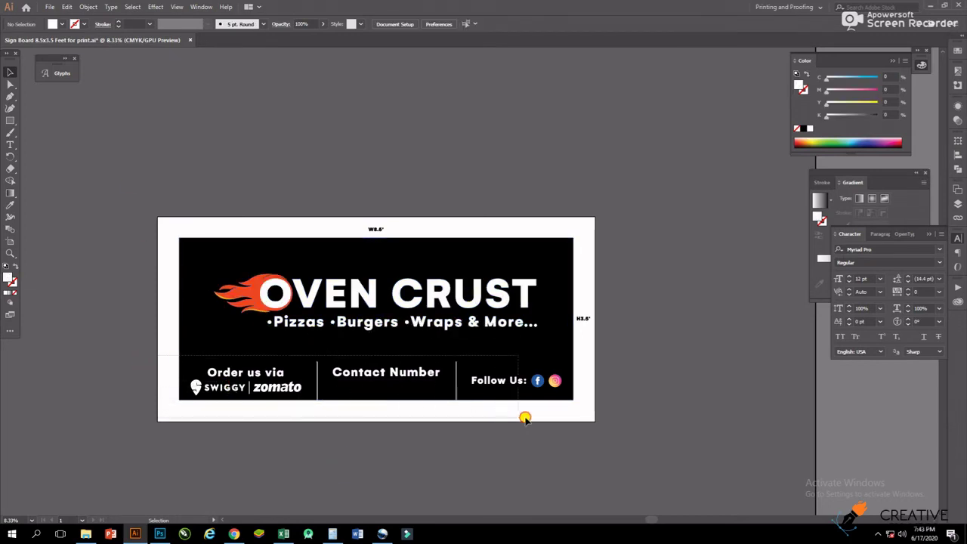
shift+click(573, 370)
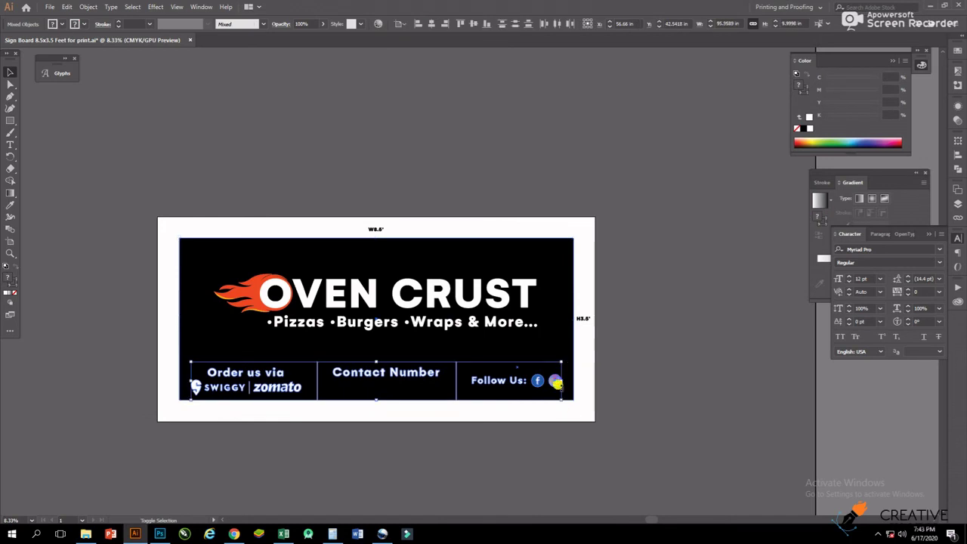
Step: Paste the Order us via / Contact Number / Follow Us row, shrink it below the tagline, and centre it
key(alt+Tab)
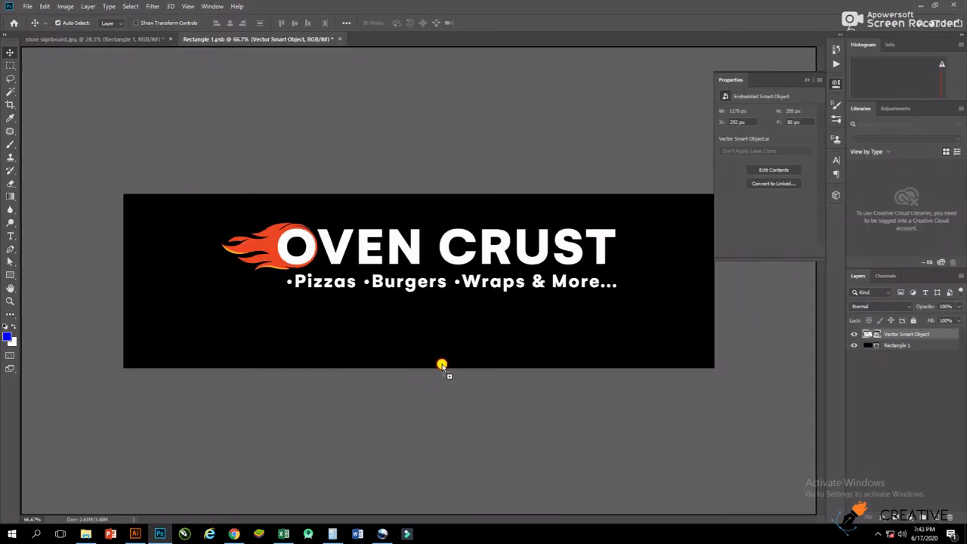
key(ctrl+v)
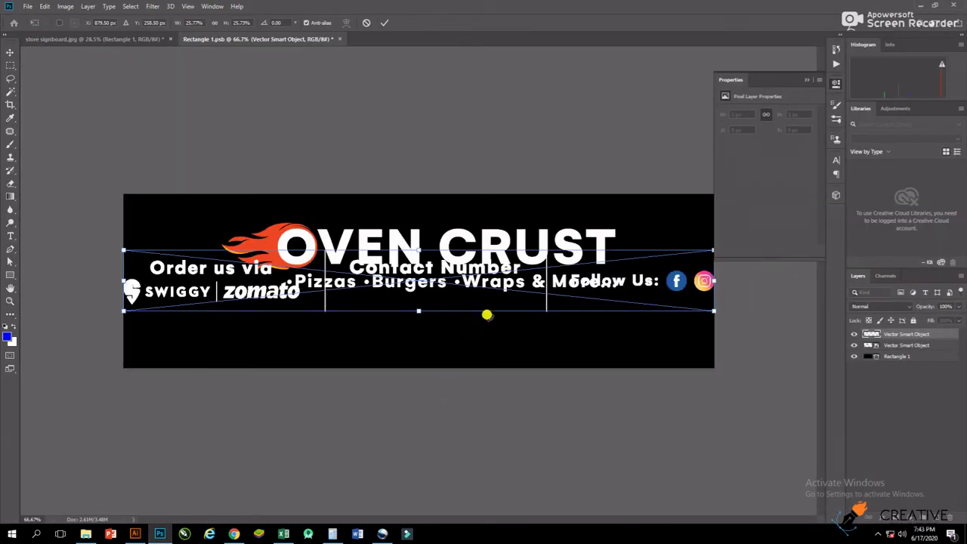
drag(480, 283, 480, 325)
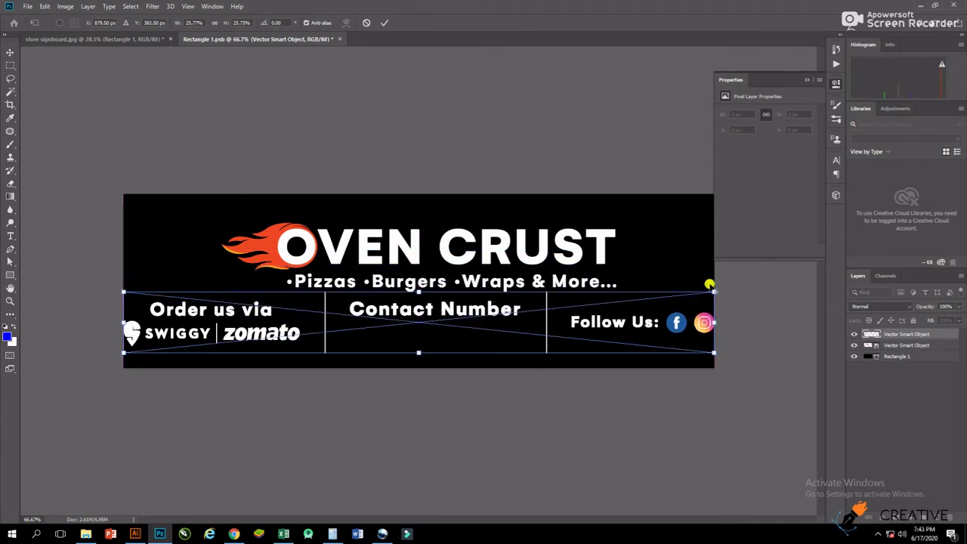
drag(710, 285, 682, 296)
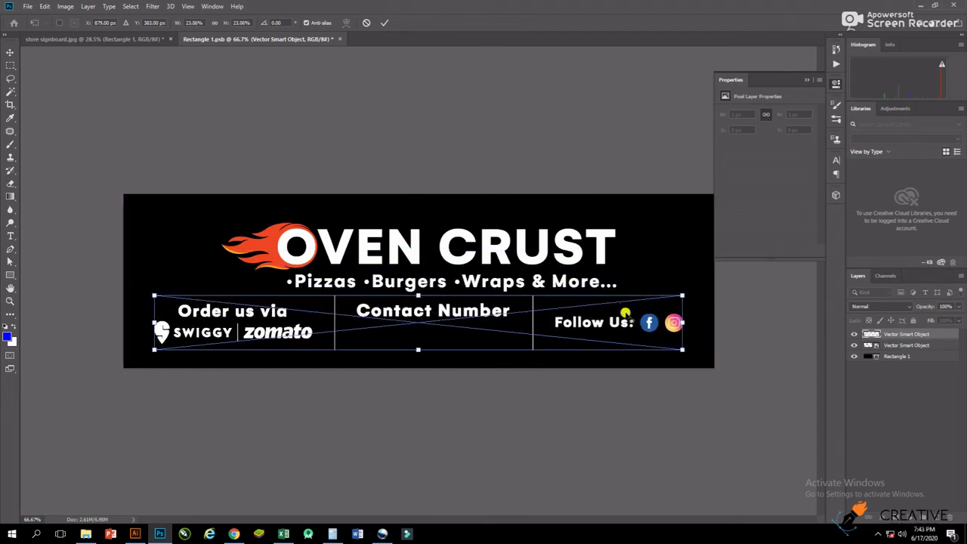
drag(625, 312, 599, 340)
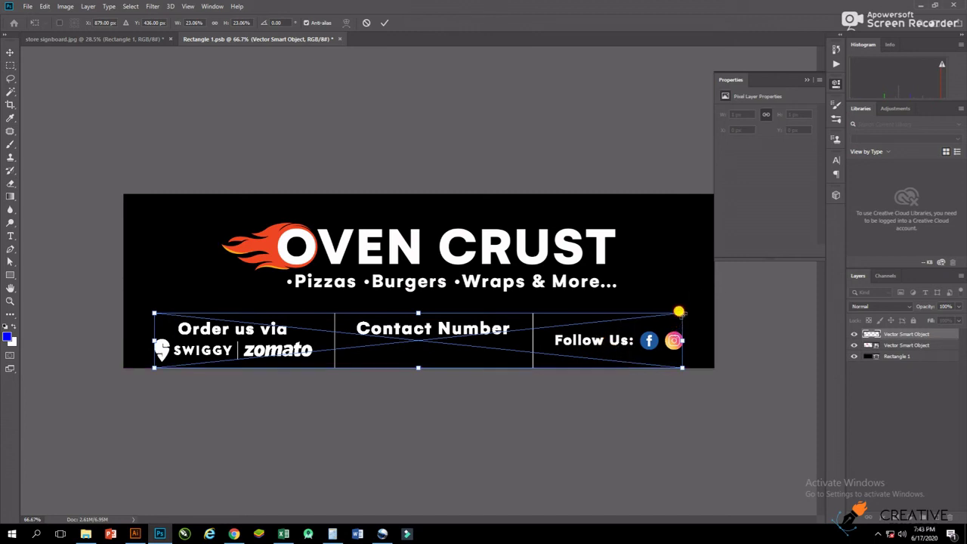
drag(680, 311, 621, 344)
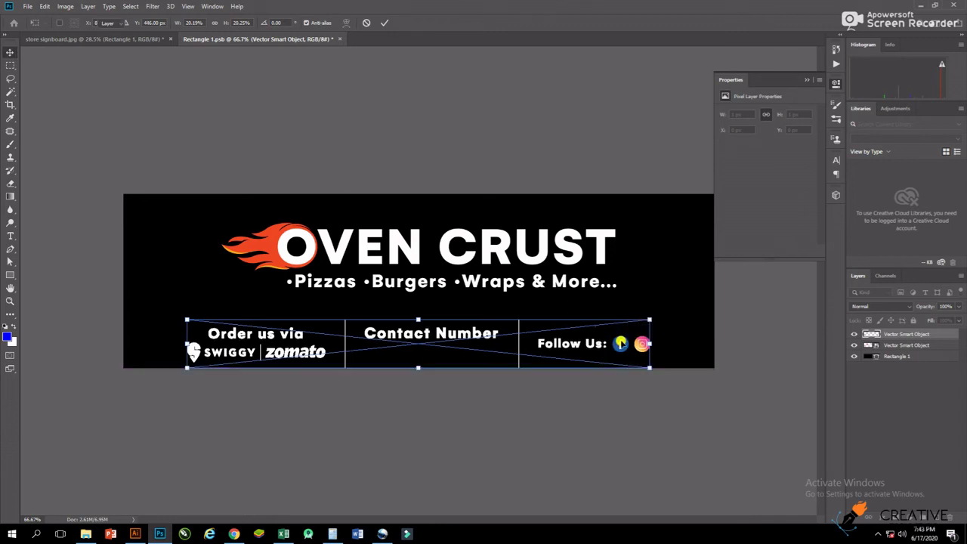
key(Return)
drag(427, 335, 434, 347)
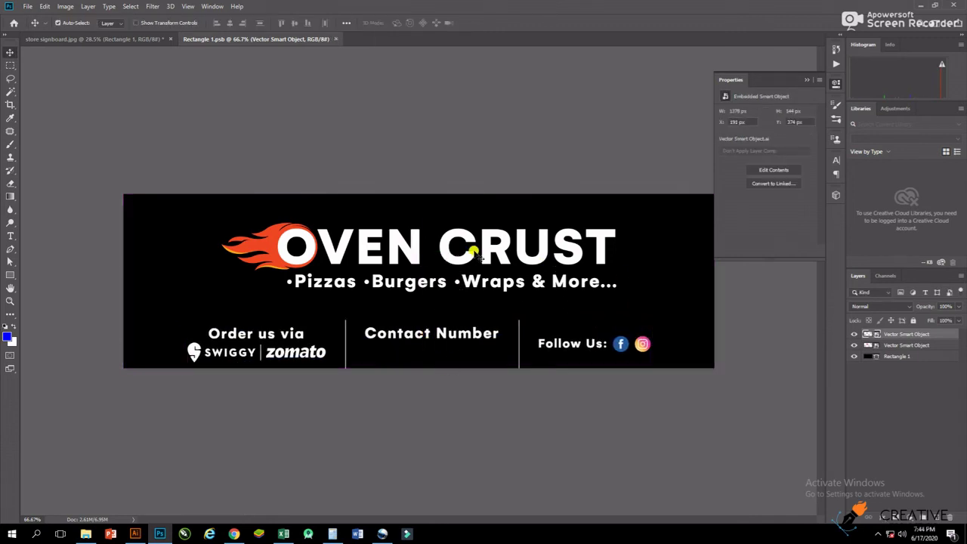
Step: Switch to the store signboard photo, inspect the sign up close, and hide Rectangle 1
click(133, 39)
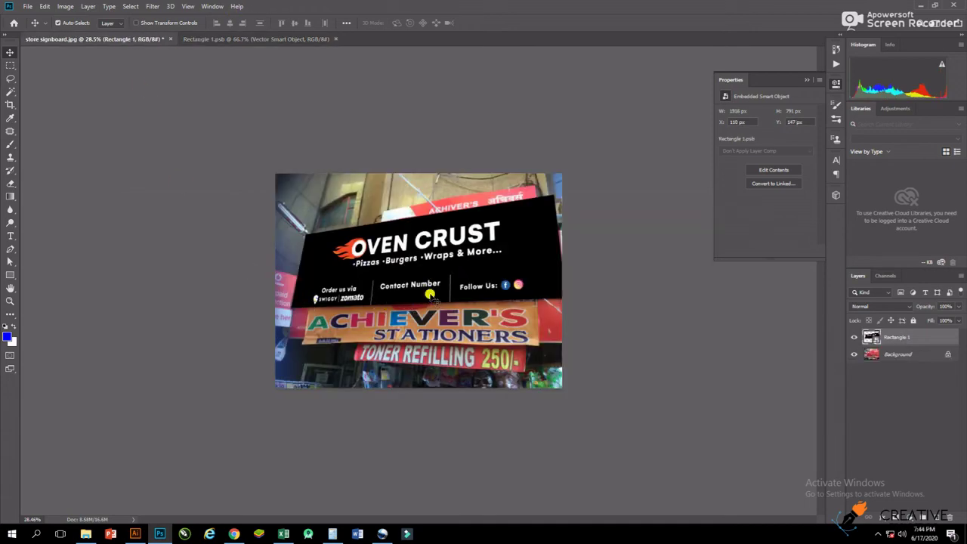
scroll(457, 306, up, 3)
scroll(436, 308, up, 1)
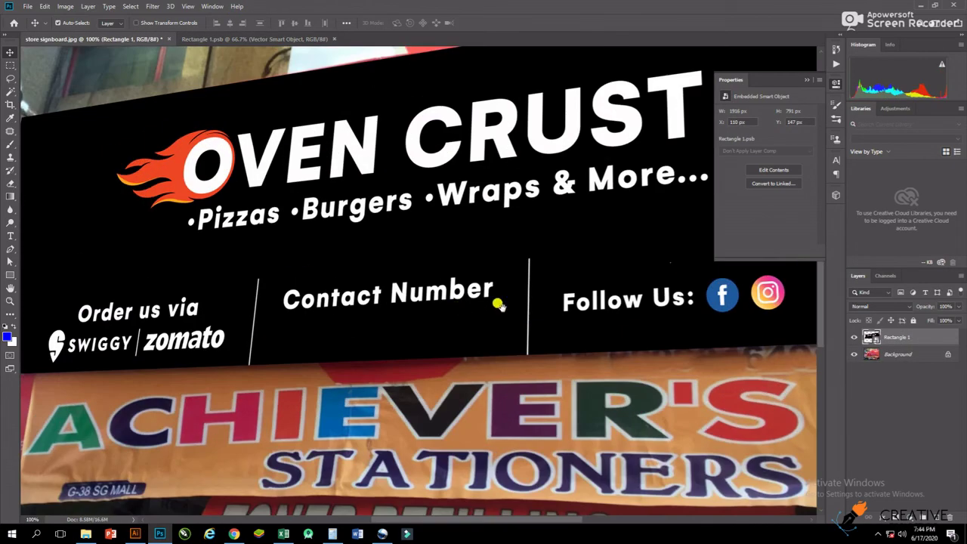
drag(497, 308, 344, 309)
scroll(344, 310, down, 2)
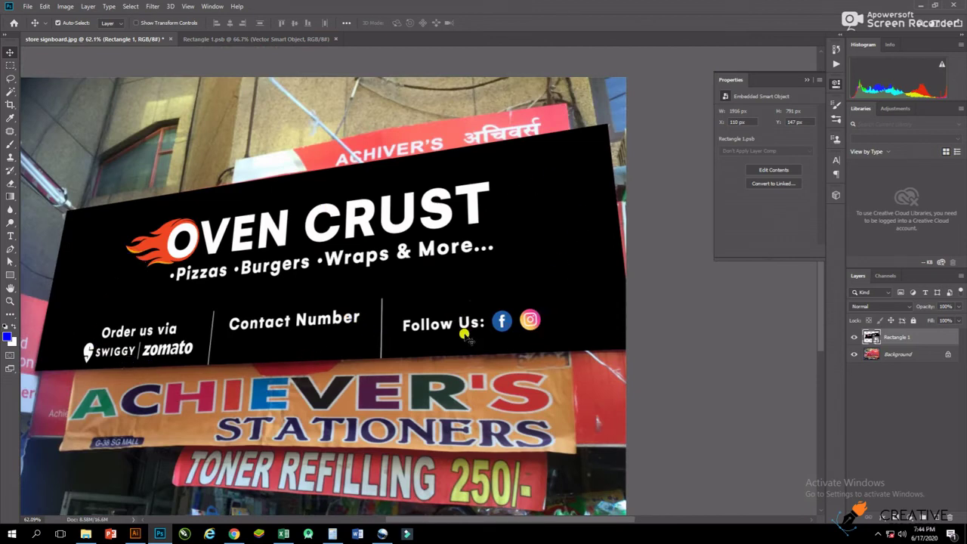
click(854, 337)
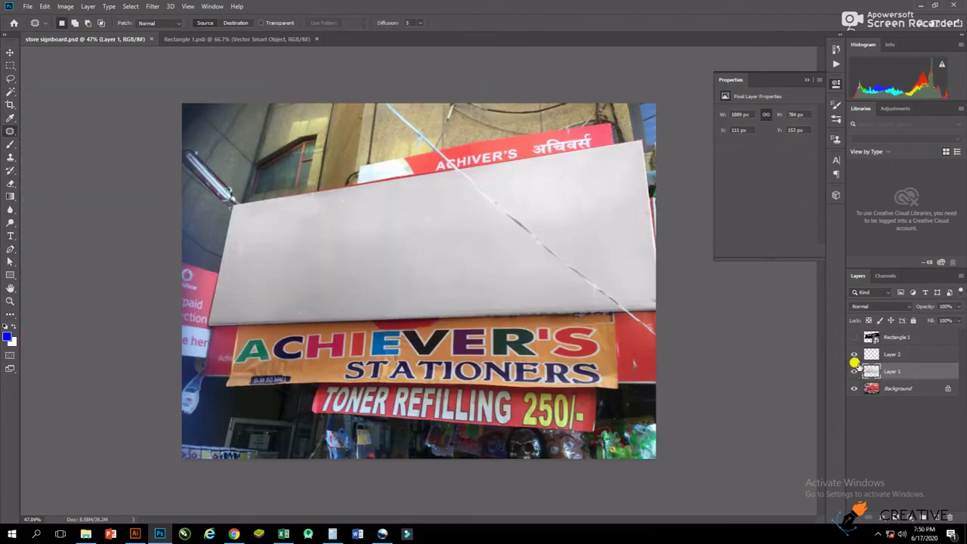
Step: Show Rectangle 1 again and set its blend mode to Multiply
click(854, 337)
key(v)
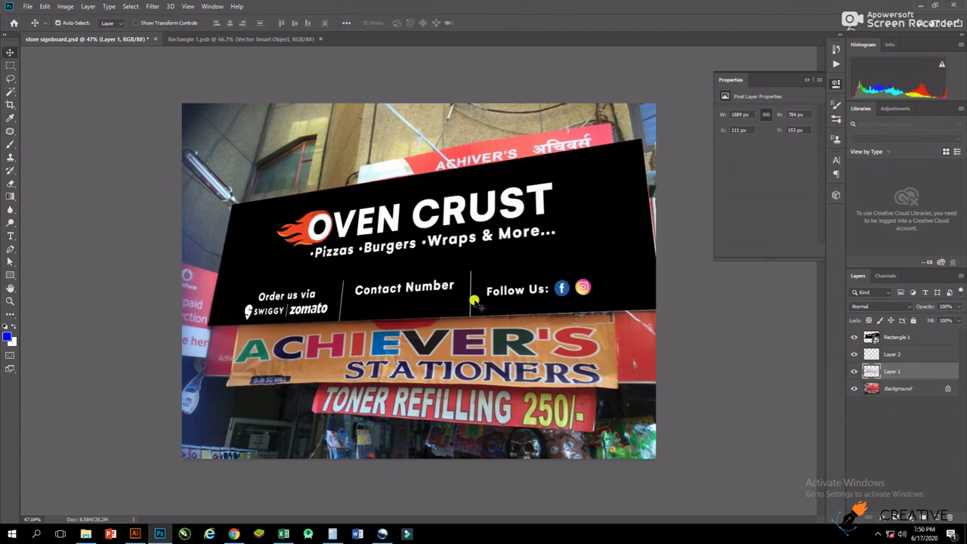
click(895, 337)
click(877, 306)
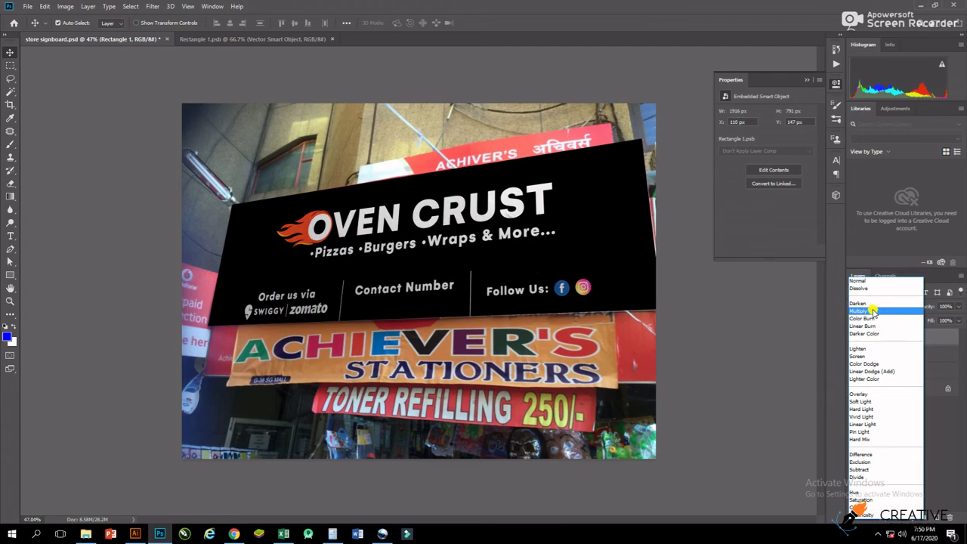
click(873, 310)
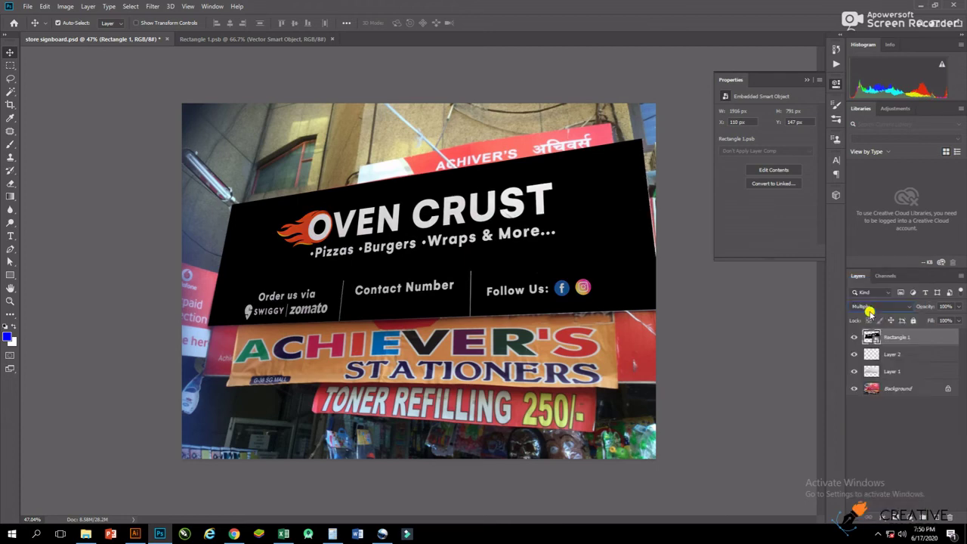
Step: Change the embedded sign's black background fill to #161616, then return to the signboard photo
click(278, 41)
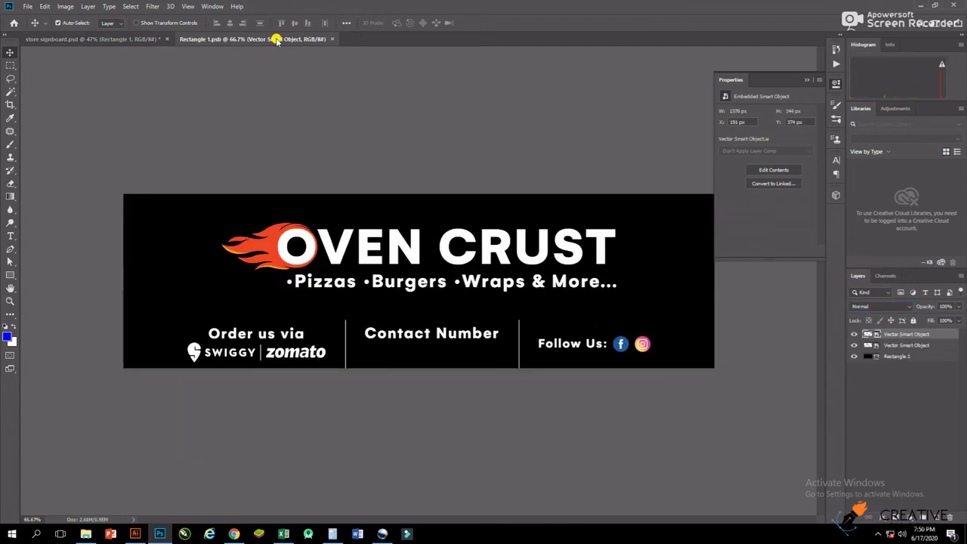
double_click(875, 357)
click(792, 240)
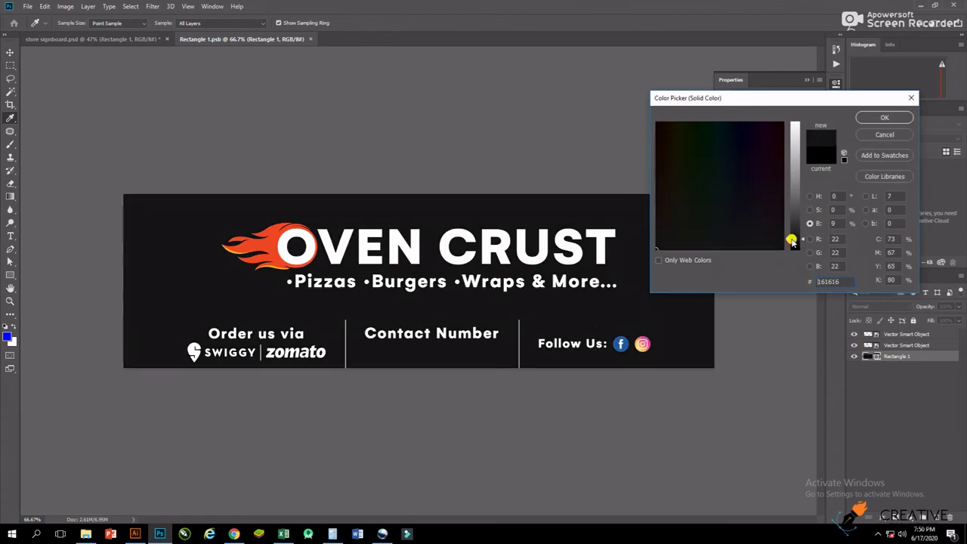
click(869, 118)
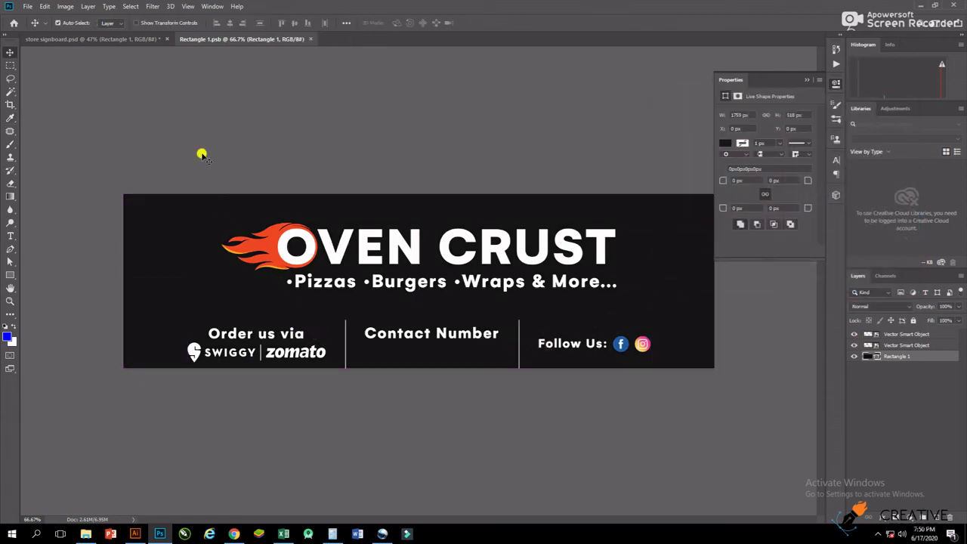
click(140, 40)
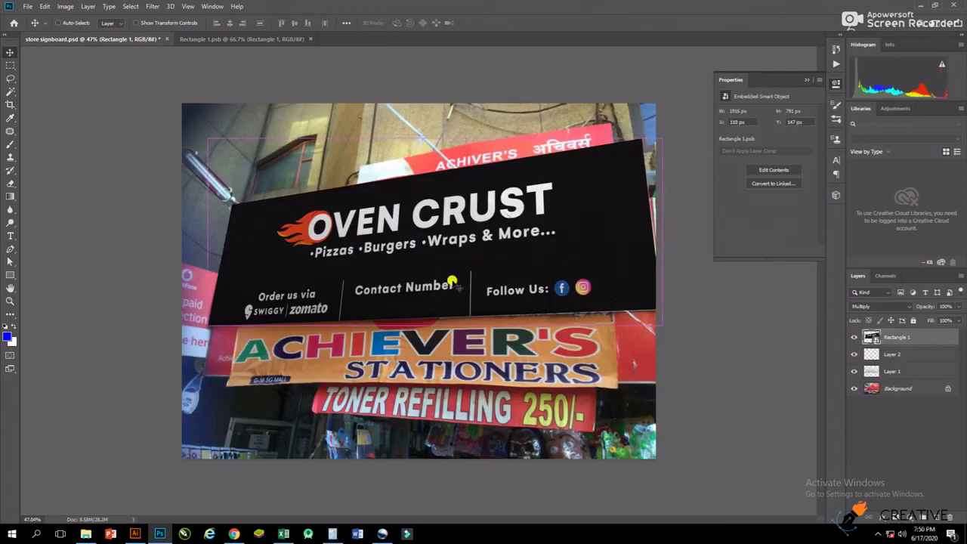
Step: Move the wire's Layer 2 above Rectangle 1 using Ctrl+]
scroll(446, 285, up, 1)
scroll(499, 274, up, 1)
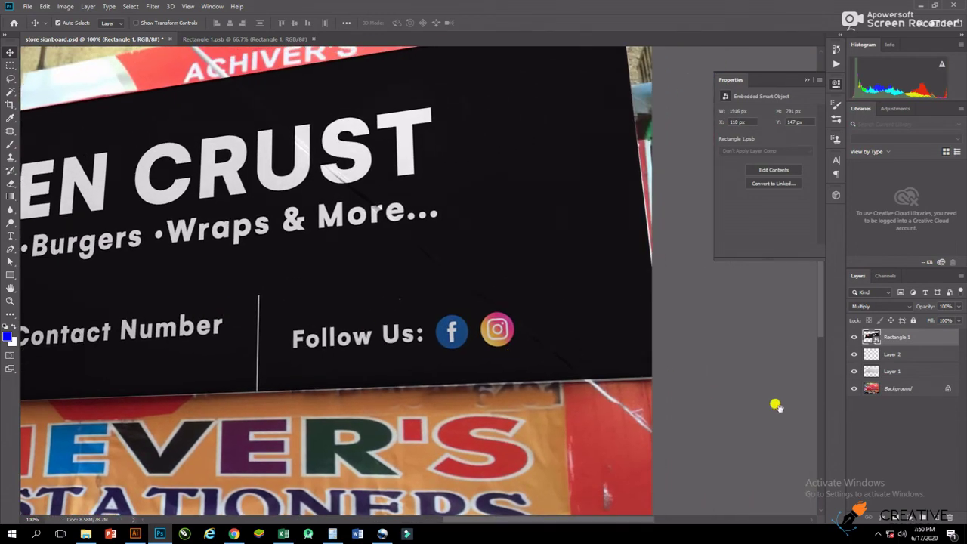
click(892, 354)
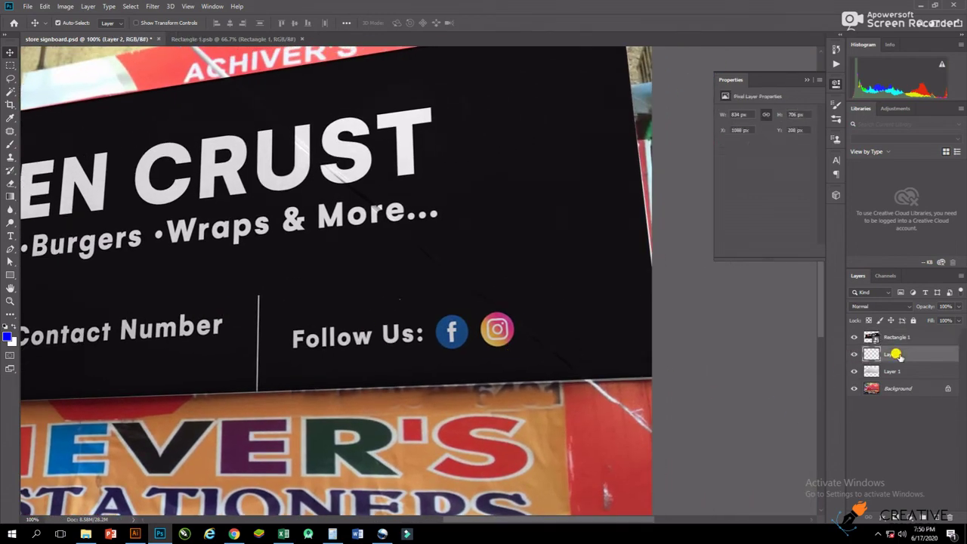
key(ctrl+bracketright)
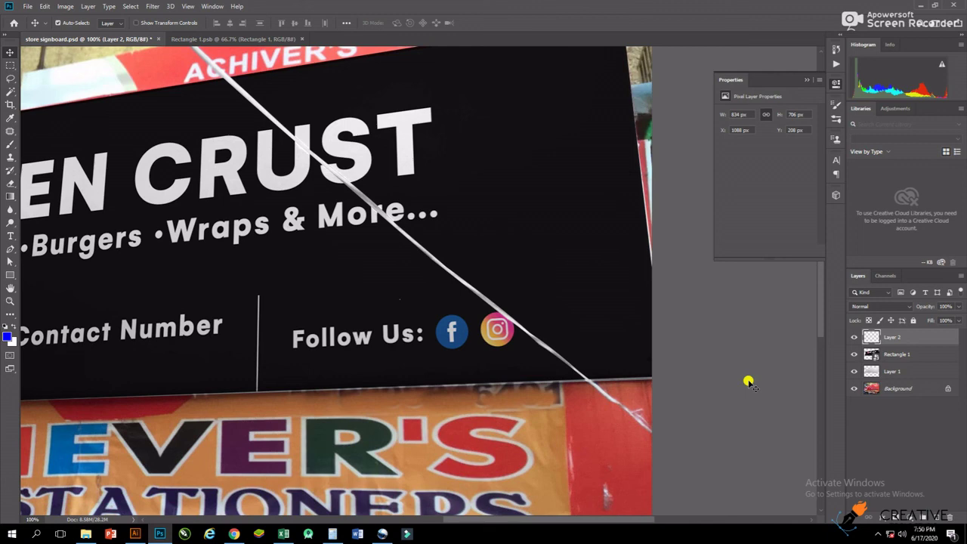
Step: Save the signboard mockup, select Rectangle 1, and view the composite full screen on black
scroll(456, 307, down, 2)
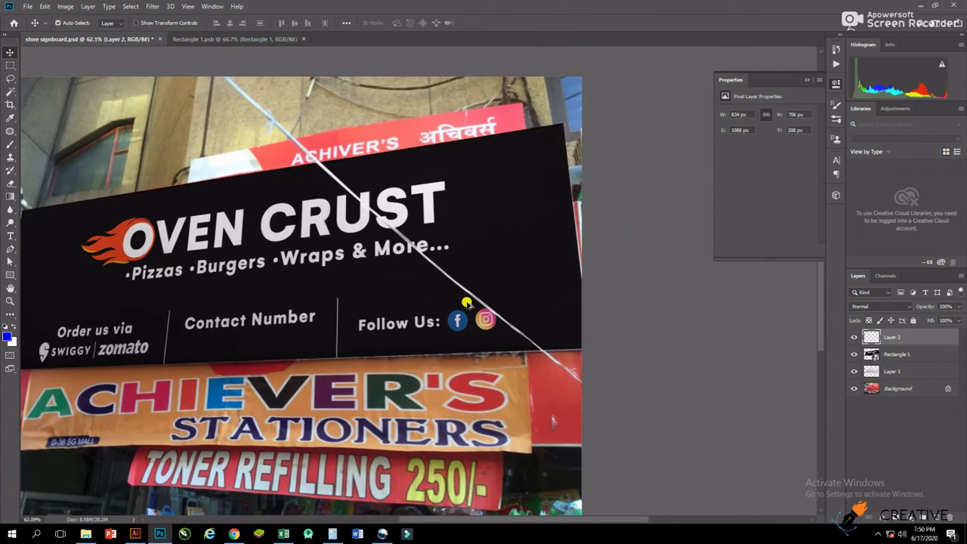
scroll(484, 313, down, 1)
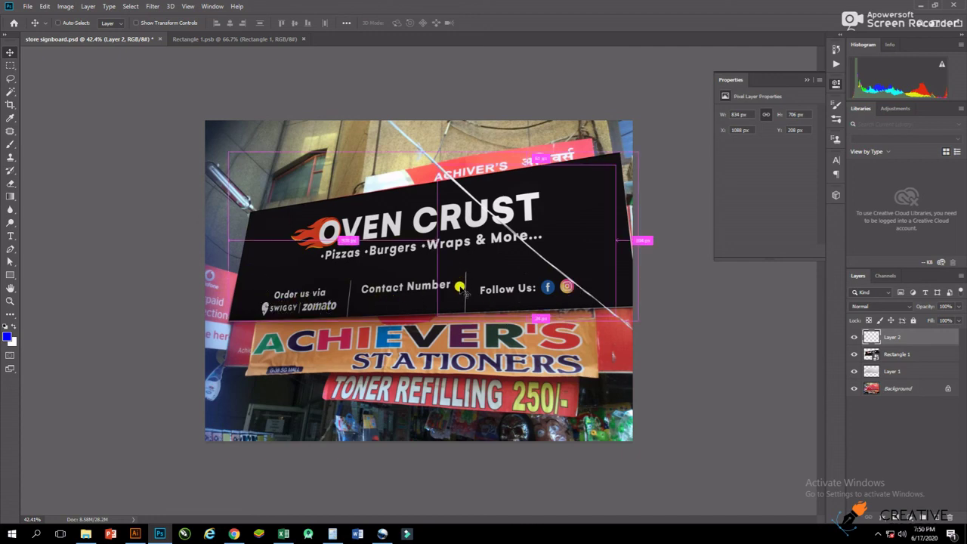
scroll(468, 282, up, 3)
drag(473, 281, 321, 300)
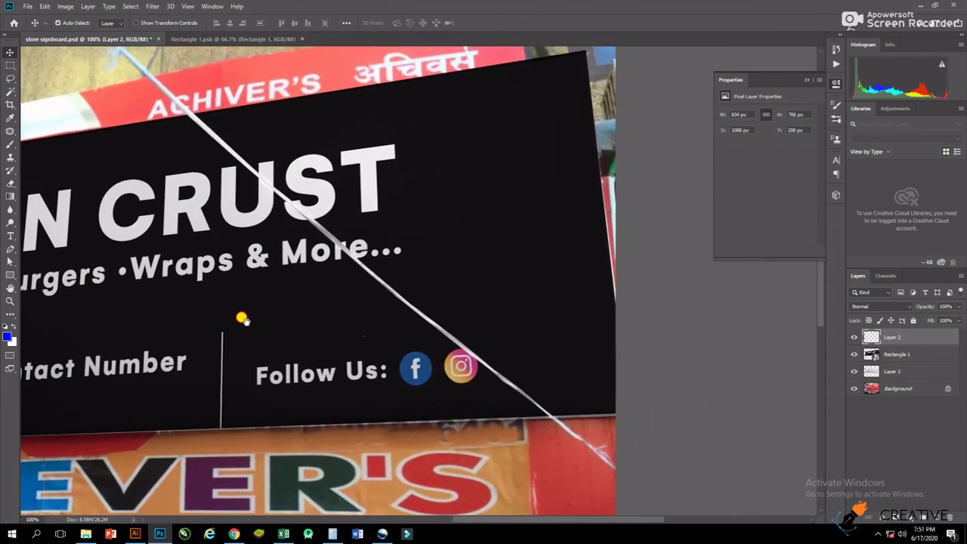
scroll(320, 300, down, 1)
scroll(489, 260, down, 1)
scroll(283, 179, down, 1)
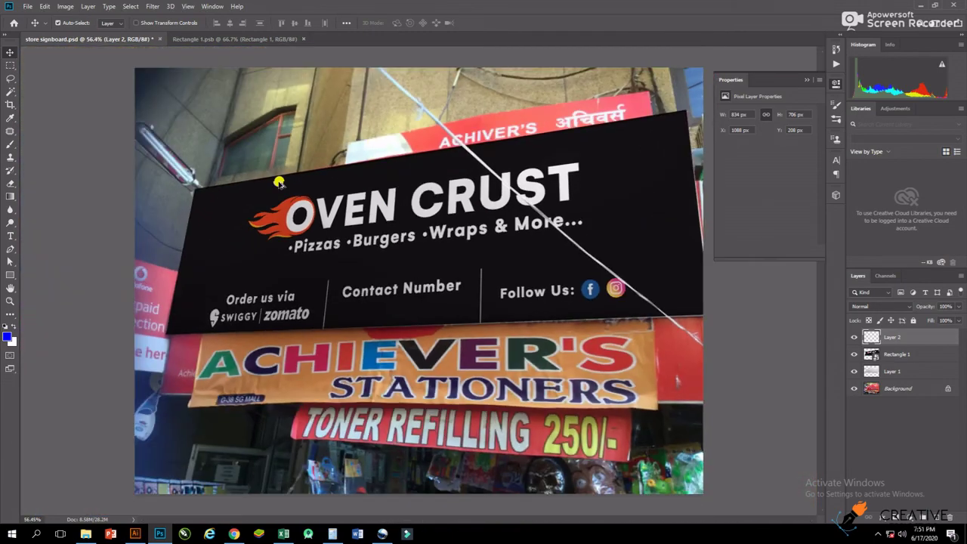
scroll(278, 182, down, 1)
key(ctrl+s)
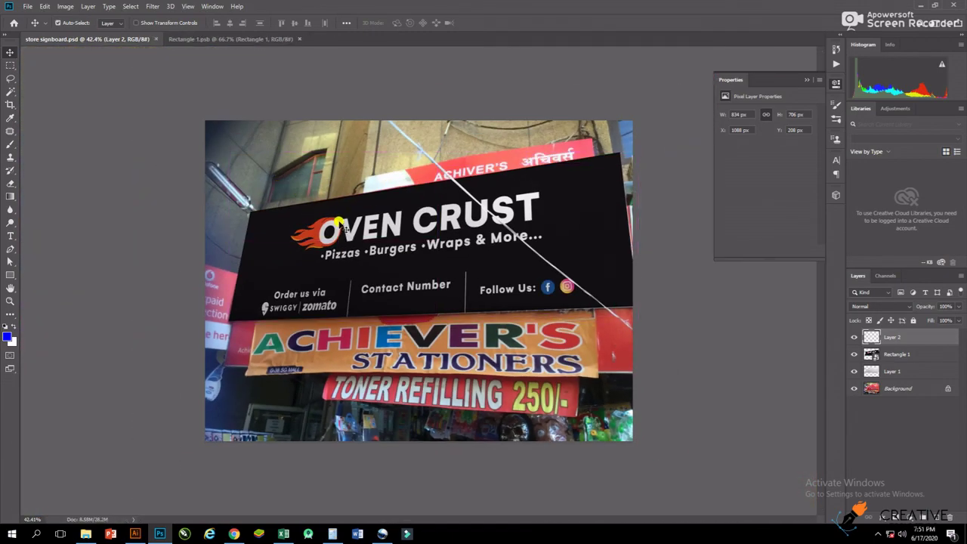
click(408, 253)
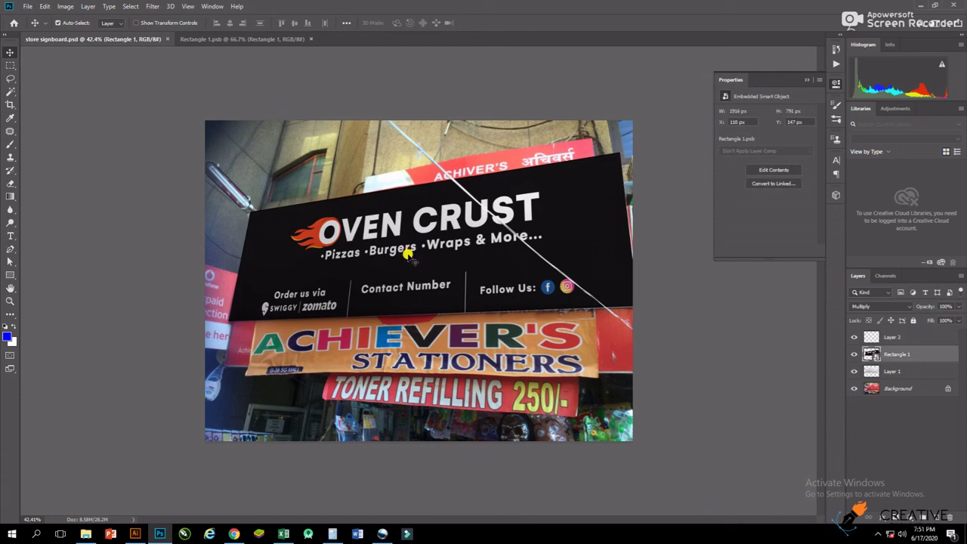
key(f)
key(f)
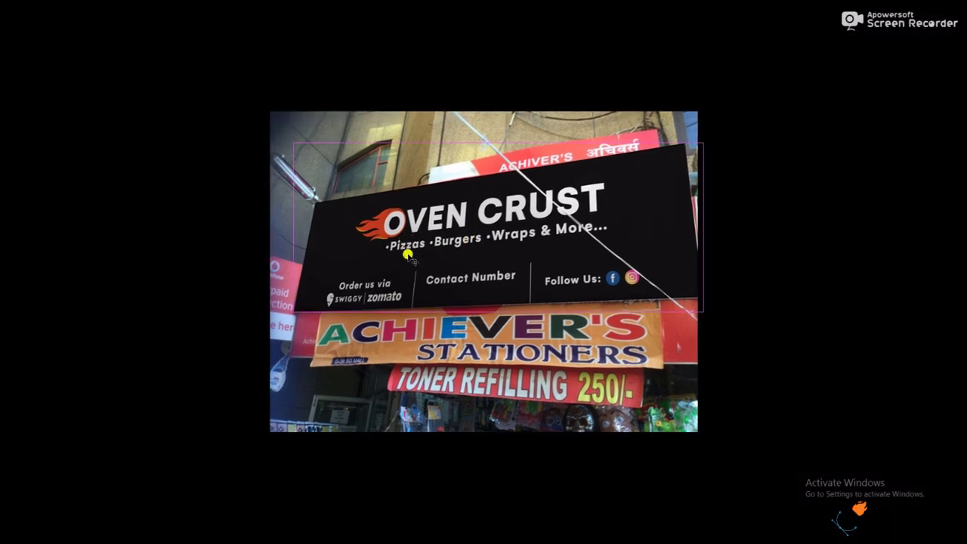
scroll(409, 256, up, 3)
scroll(404, 258, down, 2)
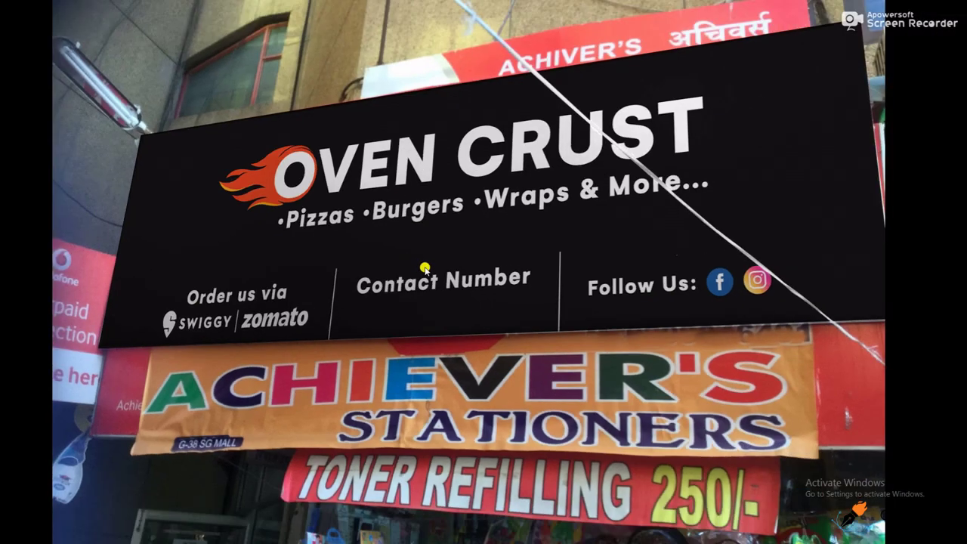